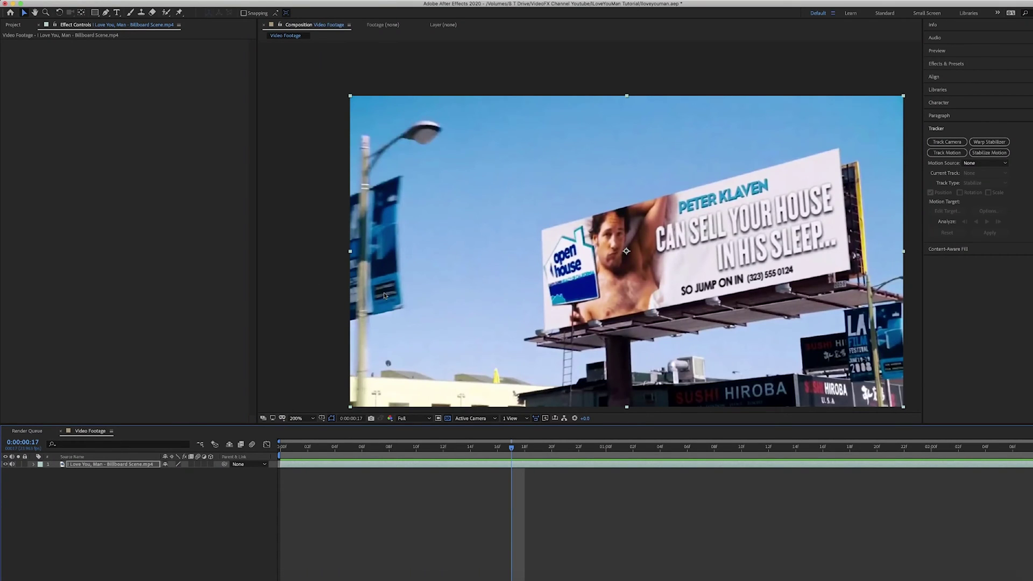
- View the replacement image expried-listing.jpg from the project and play through the Video Footage composition
left_click(13, 24)
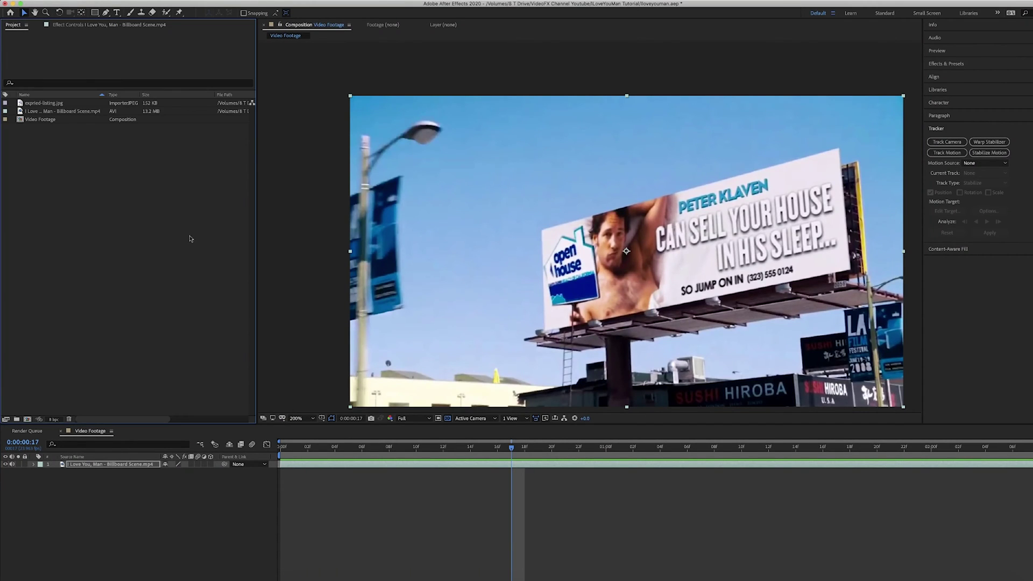
double_click(43, 103)
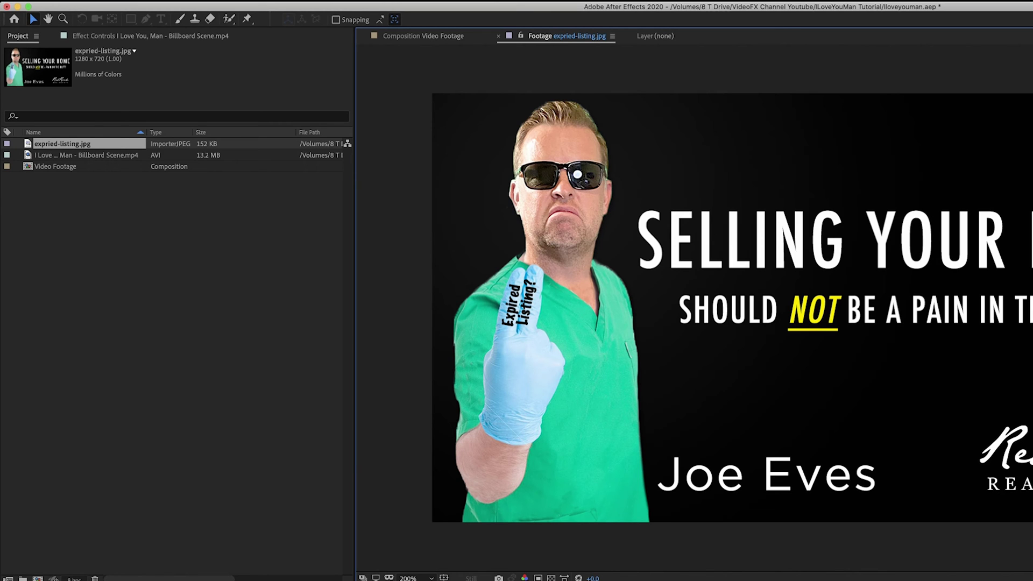
double_click(64, 168)
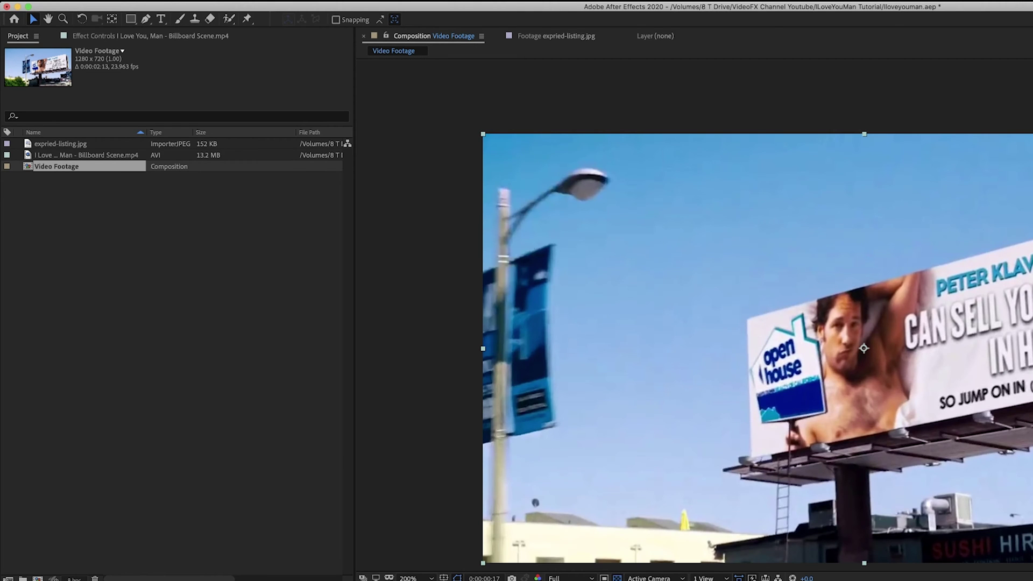
key("space")
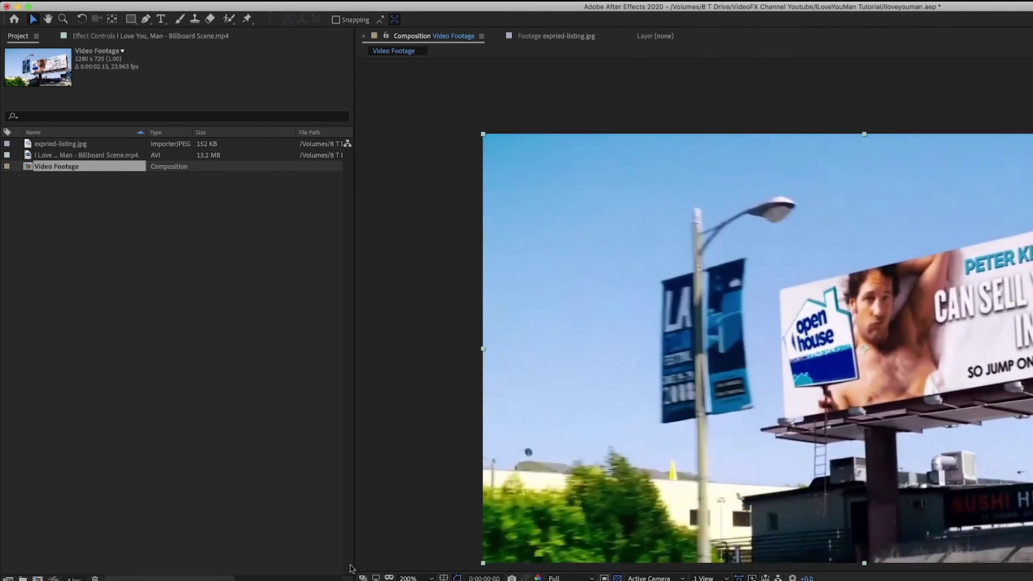
key("space")
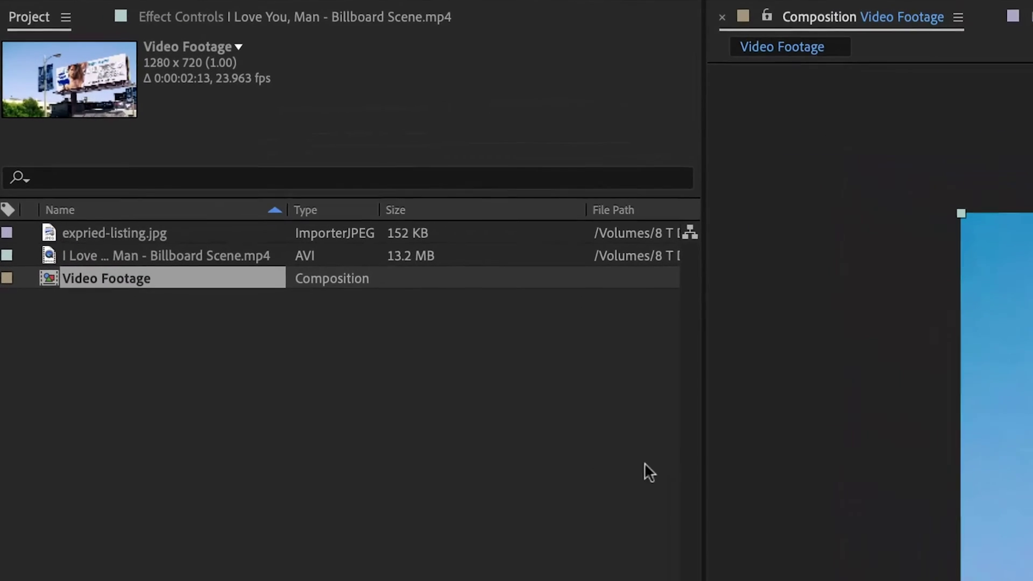
- Track the billboard scene clip in Boris FX Mocha by adding Mocha AE to it and launching the Mocha AE plugin
left_click(302, 0)
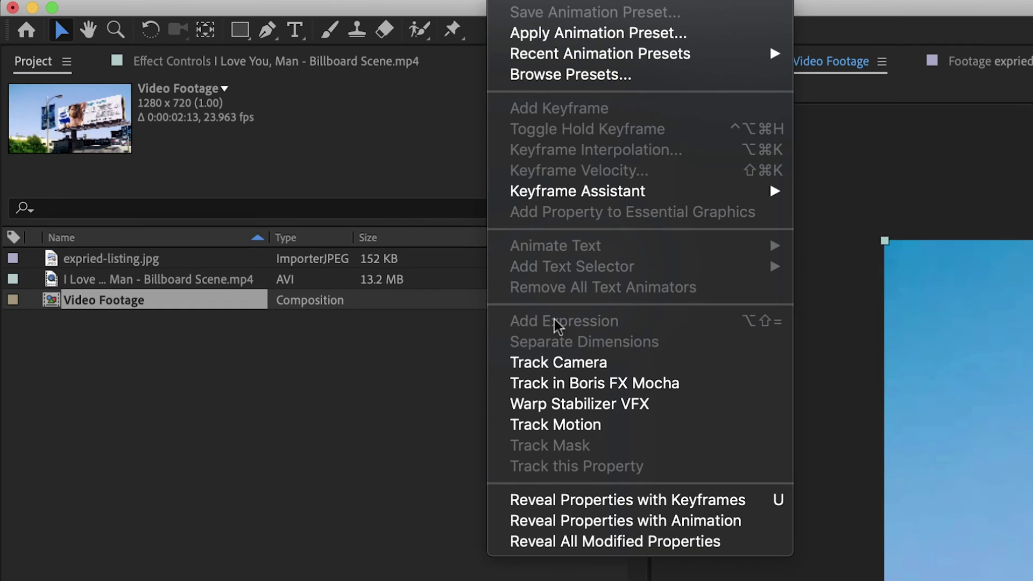
left_click(599, 384)
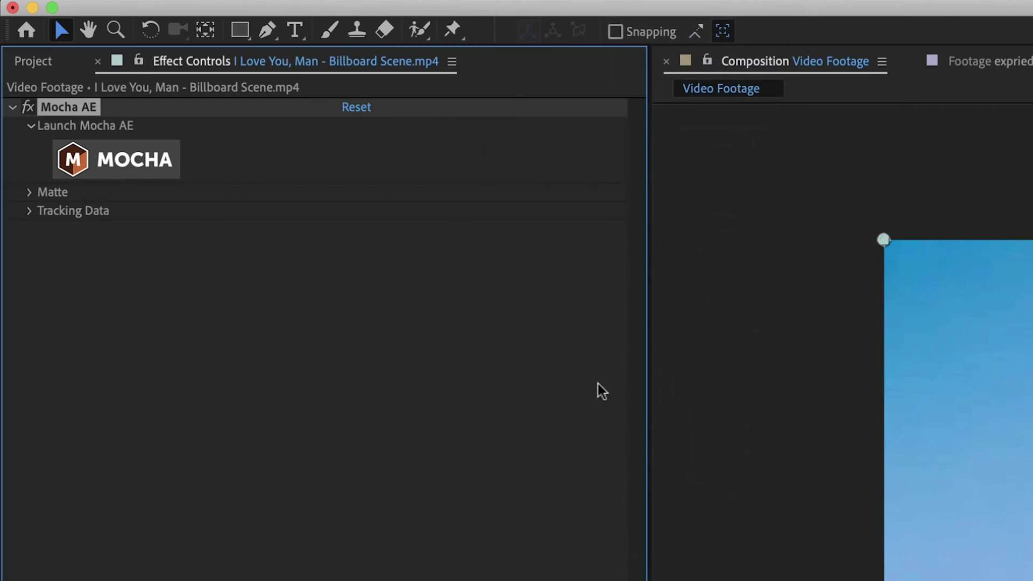
left_click(133, 137)
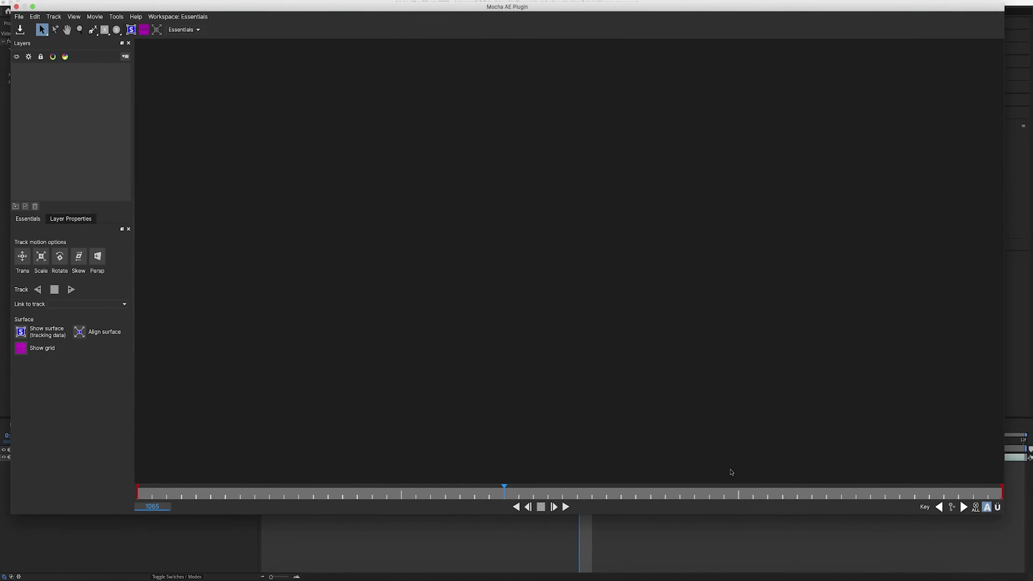
- At the last frame, 1099, draw a closed four-point X-spline through the corners of the billboard
left_click(770, 491)
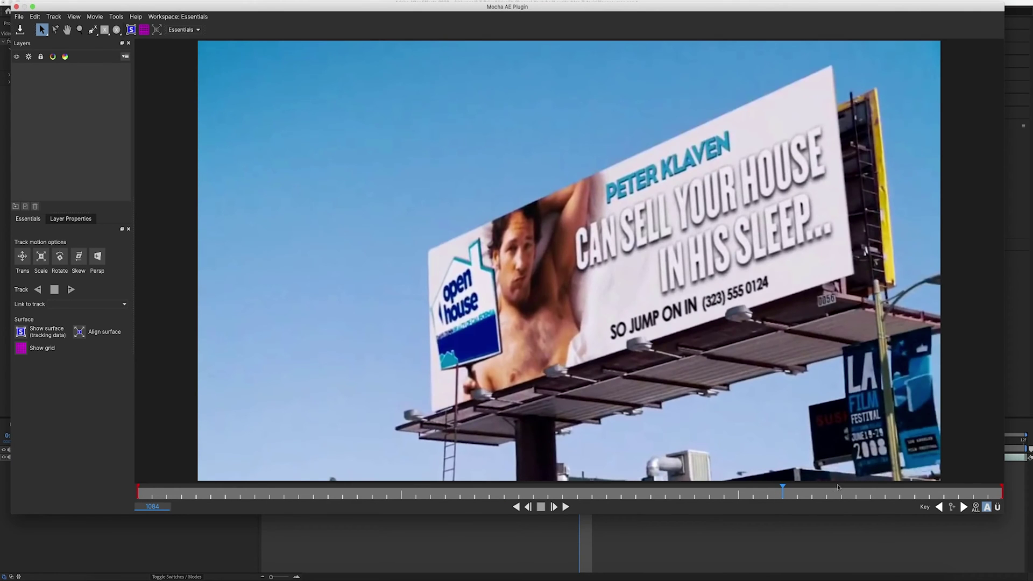
key("space")
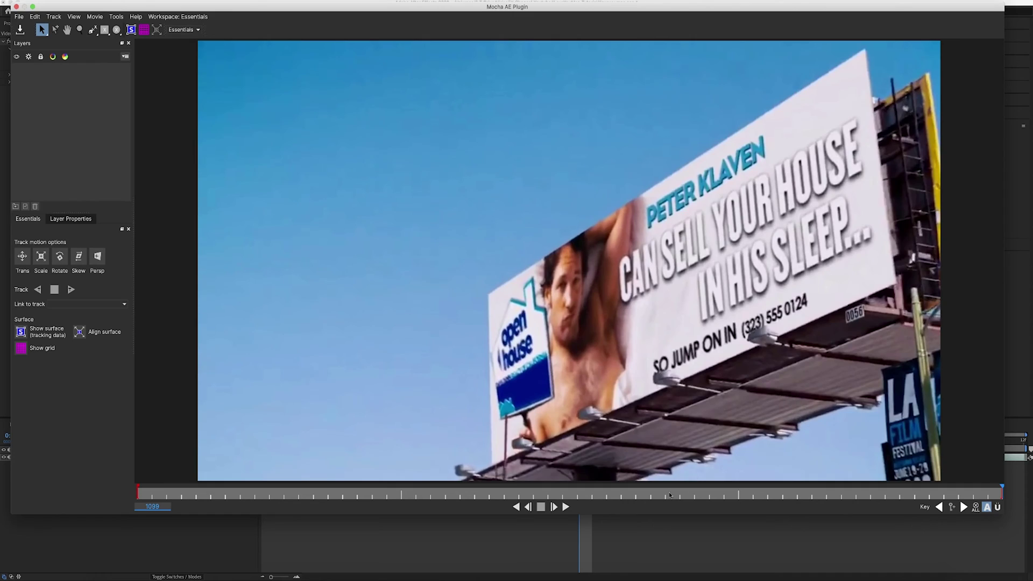
key("z")
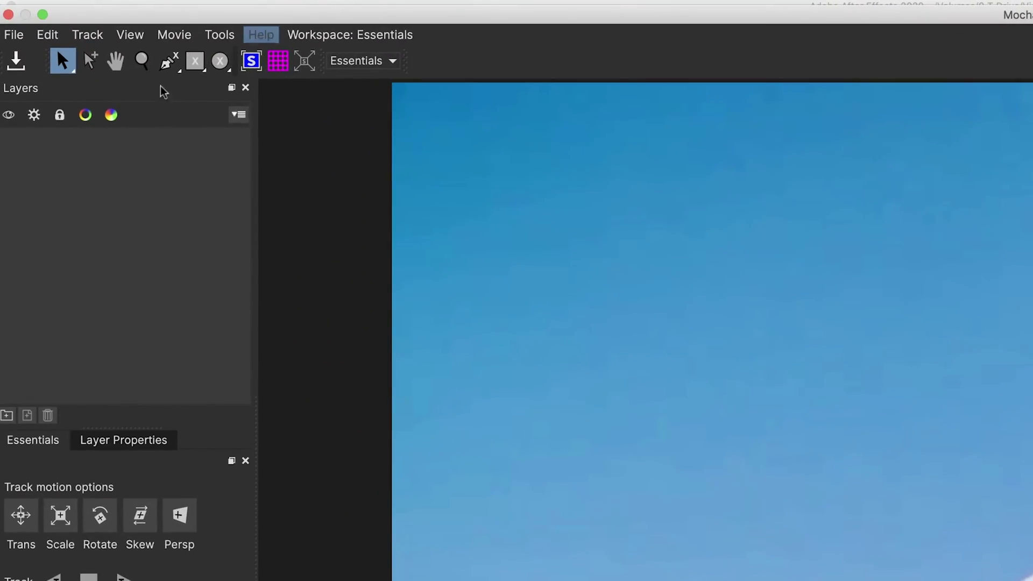
left_click(168, 61)
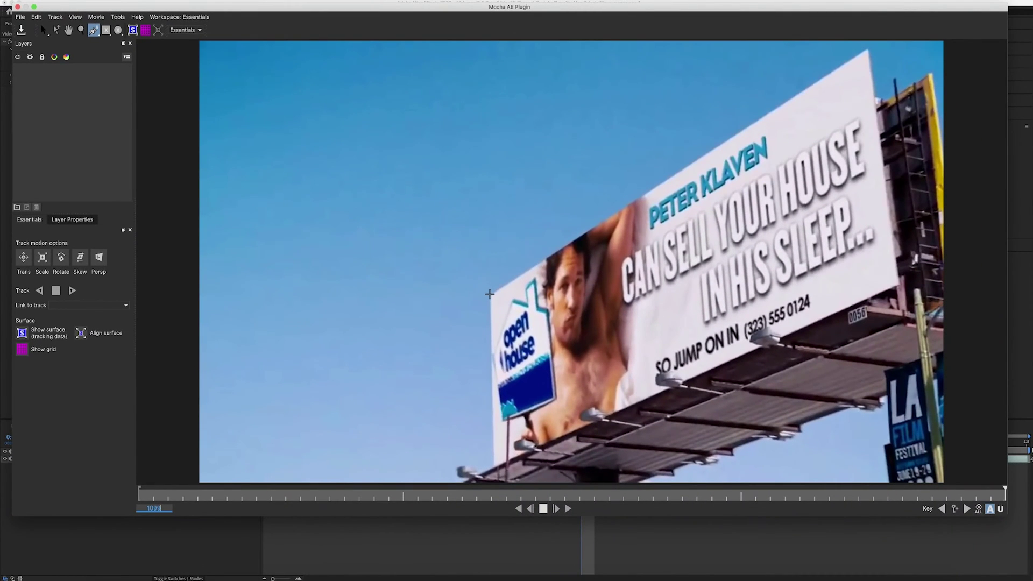
left_click(490, 294)
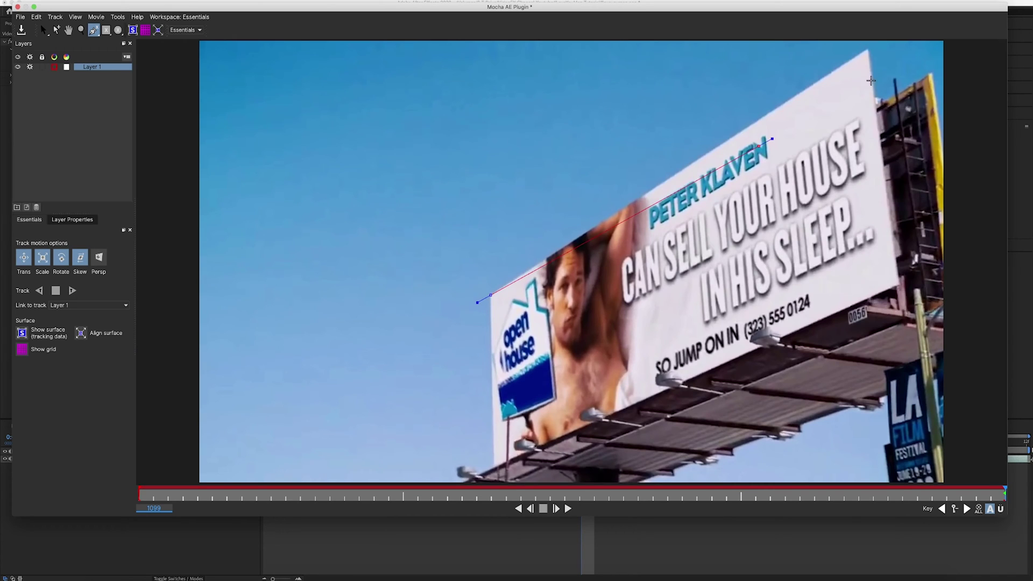
left_click(867, 48)
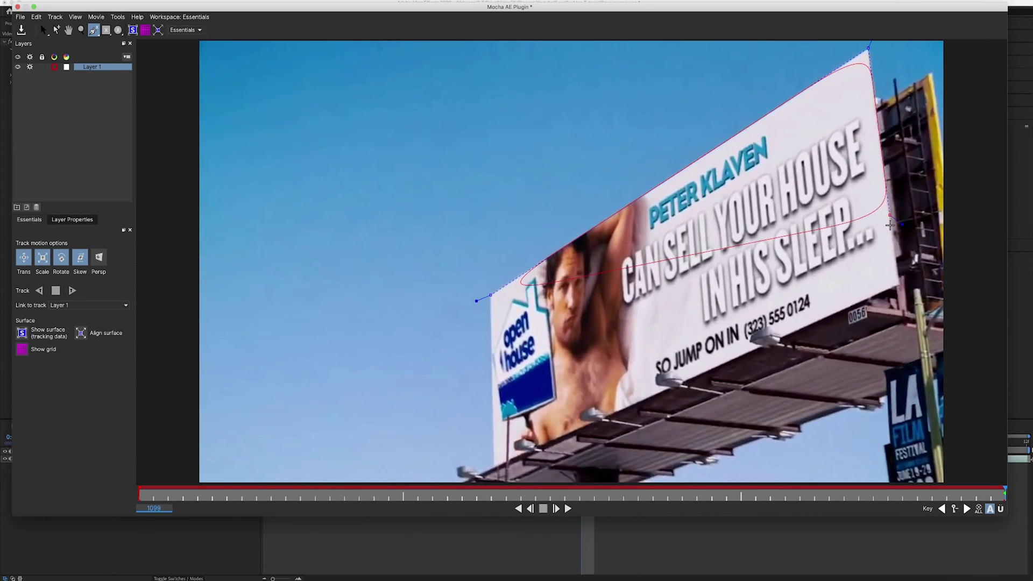
left_click(900, 285)
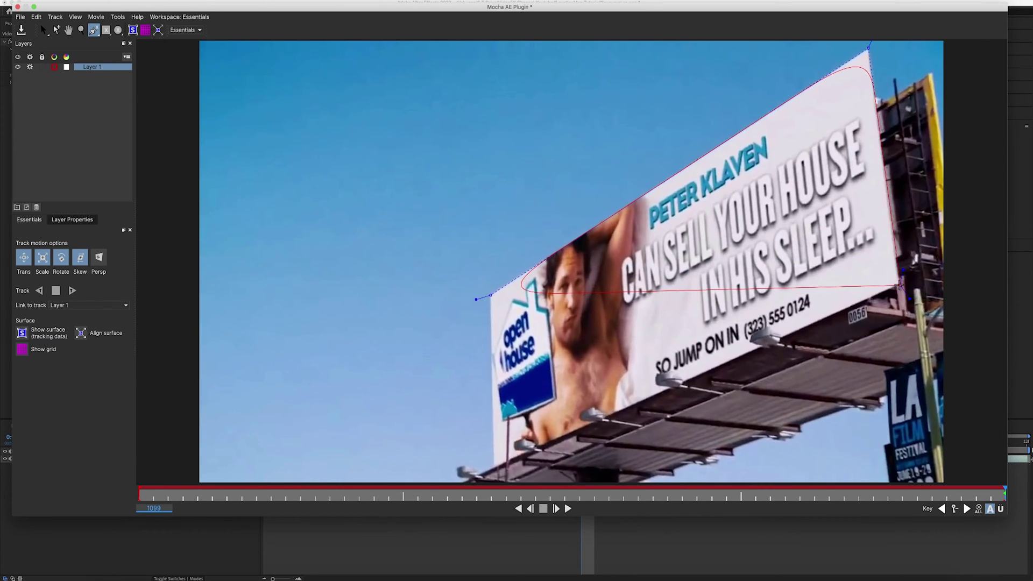
left_click(492, 466)
right_click(468, 377)
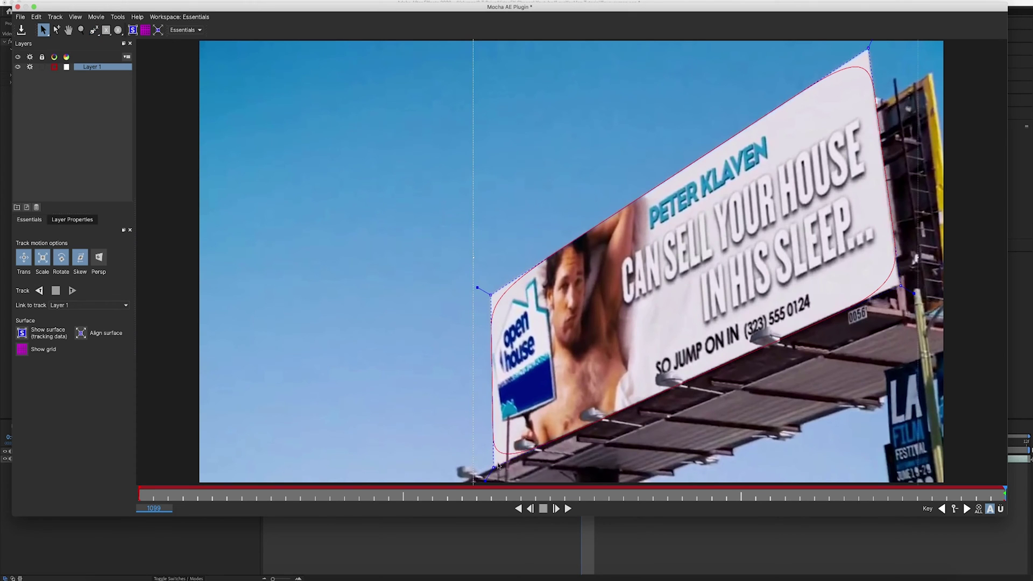
- Sharpen all four corners of the spline so its edges run straight along the billboard's edges
left_click_drag(477, 287, 475, 286)
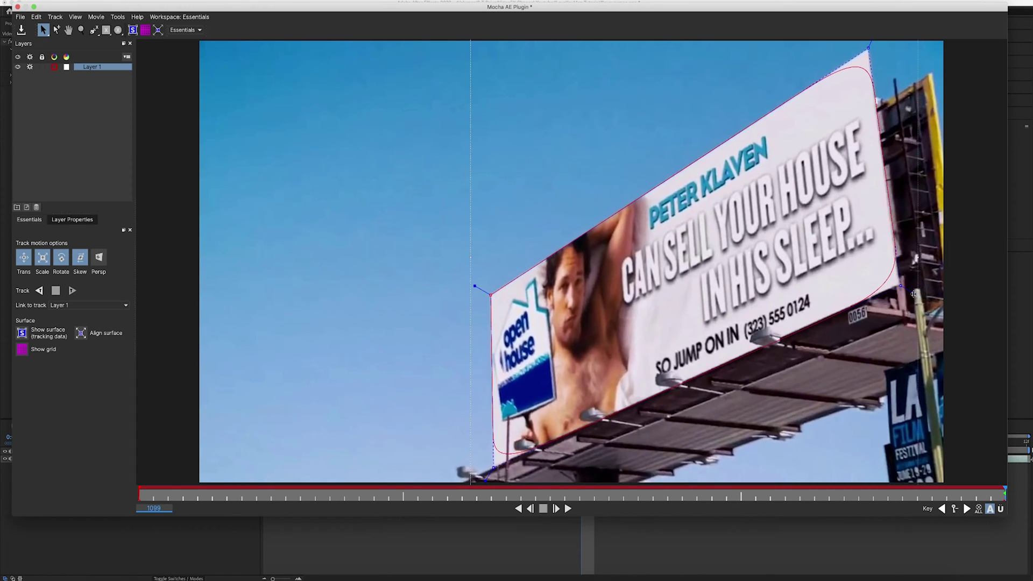
left_click_drag(913, 293, 916, 294)
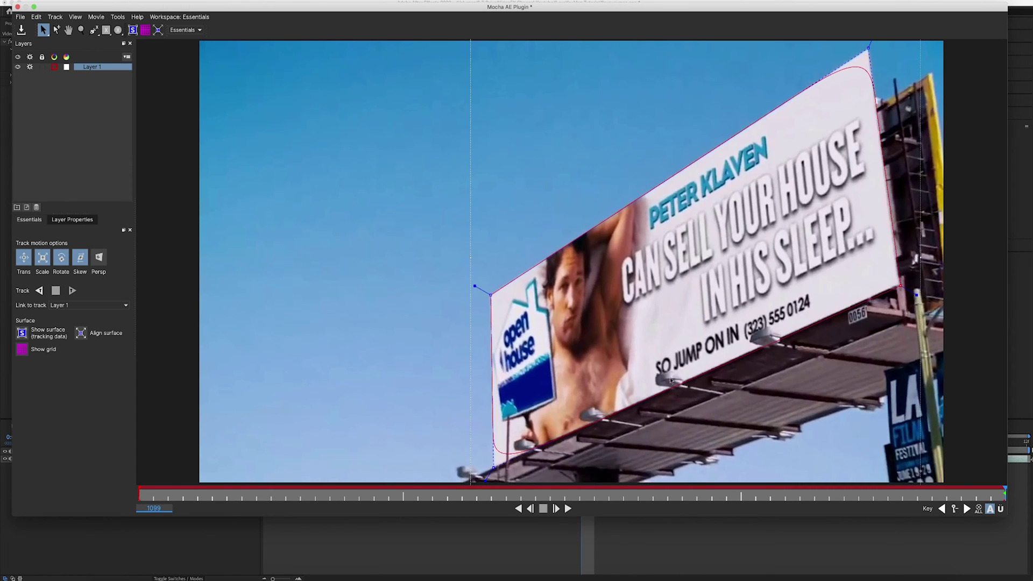
left_click_drag(485, 477, 487, 483)
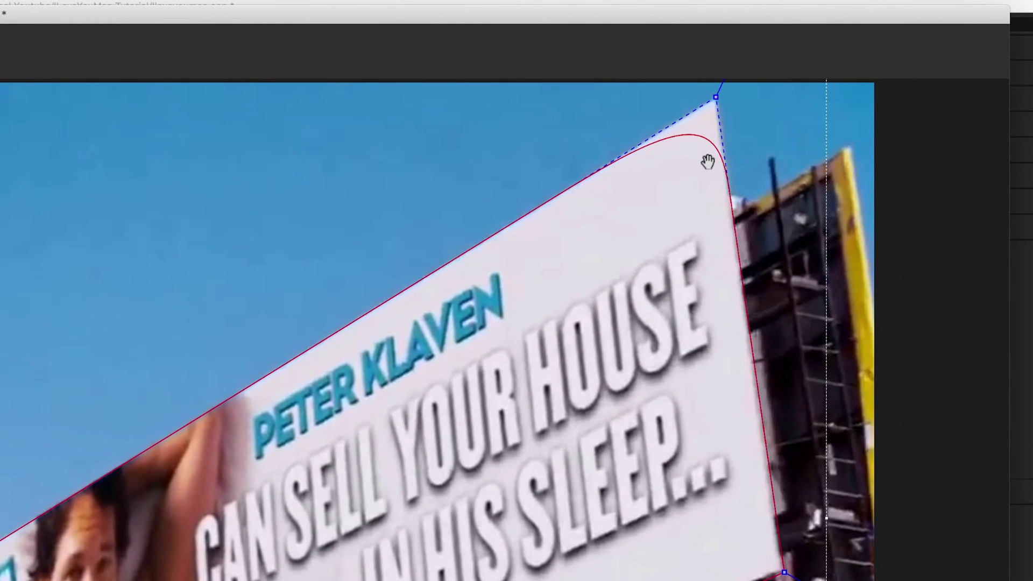
left_click_drag(696, 169, 589, 286)
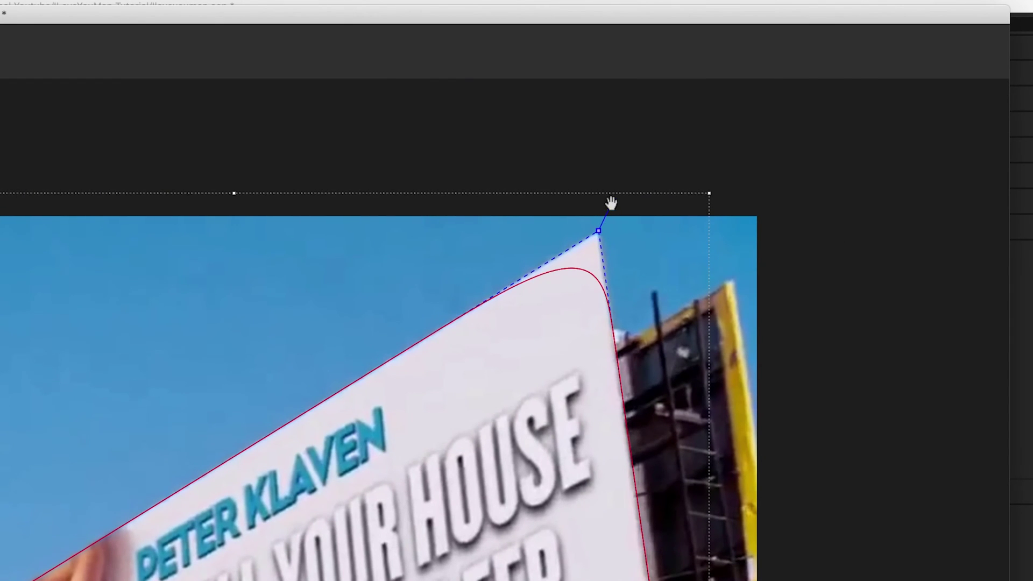
left_click_drag(613, 200, 612, 199)
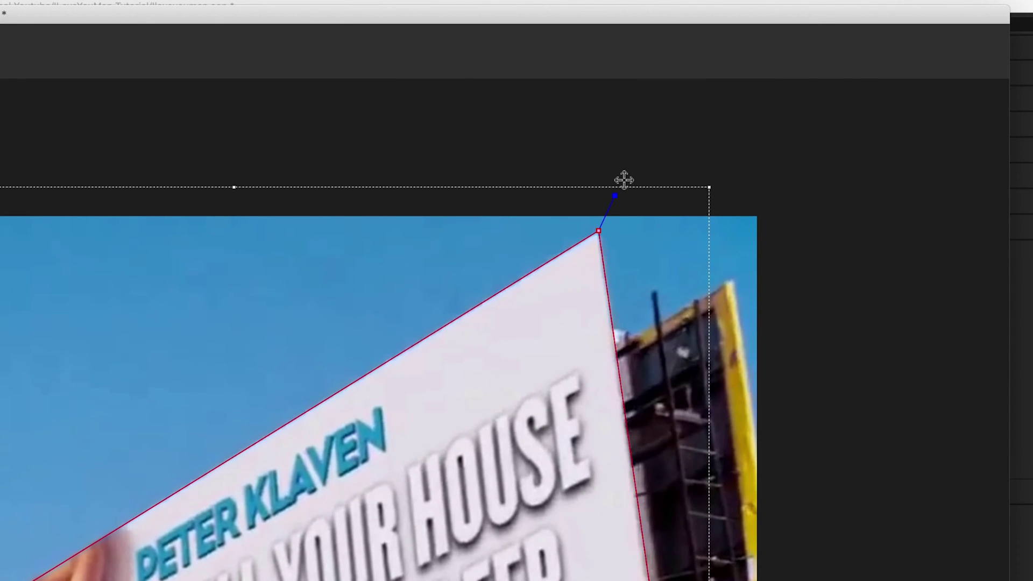
left_click_drag(452, 299, 529, 152)
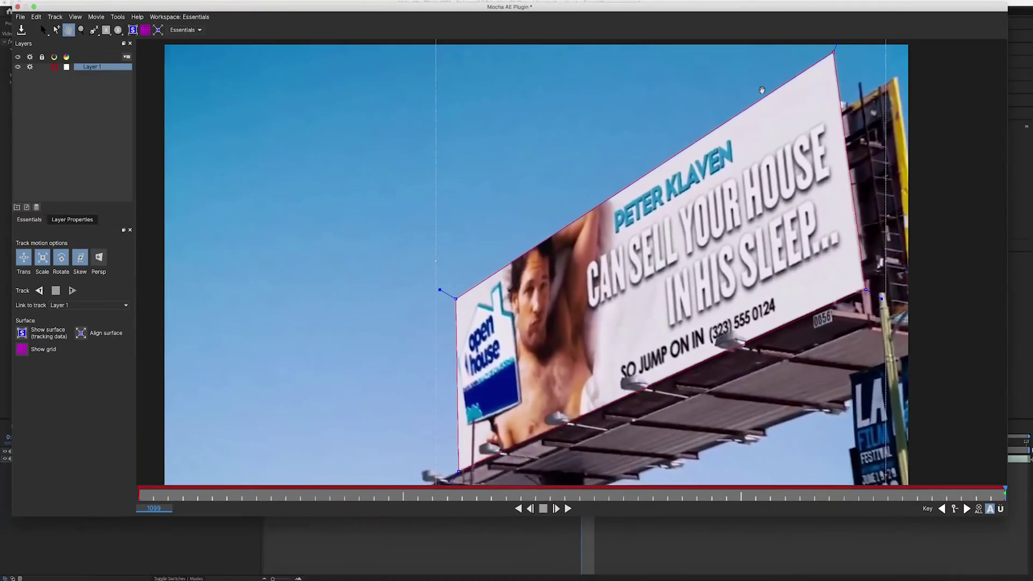
key("s")
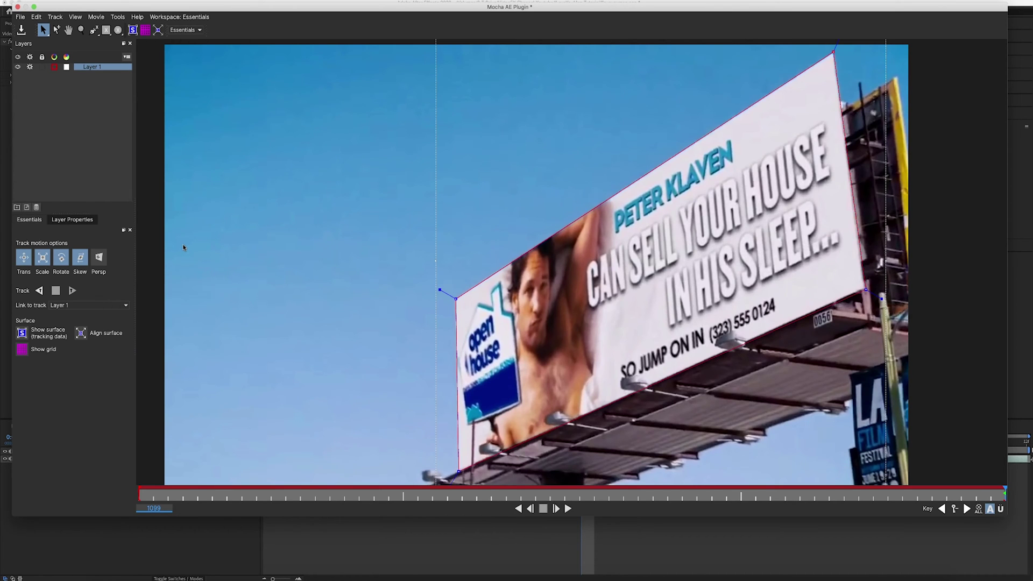
- Include perspective in Layer 1's track motion and set the layer's insert clip to Grid32x32
left_click(100, 260)
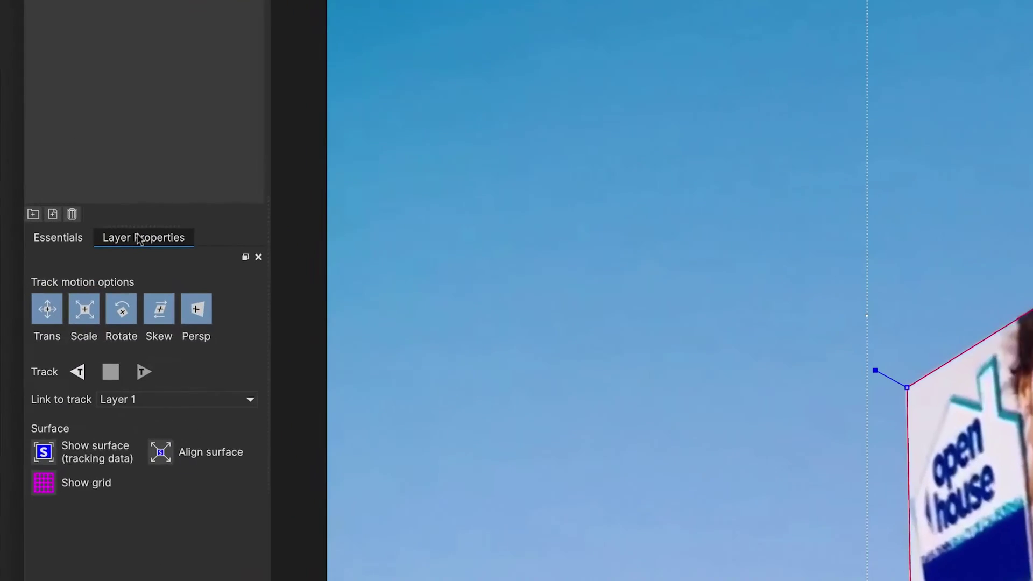
left_click(70, 220)
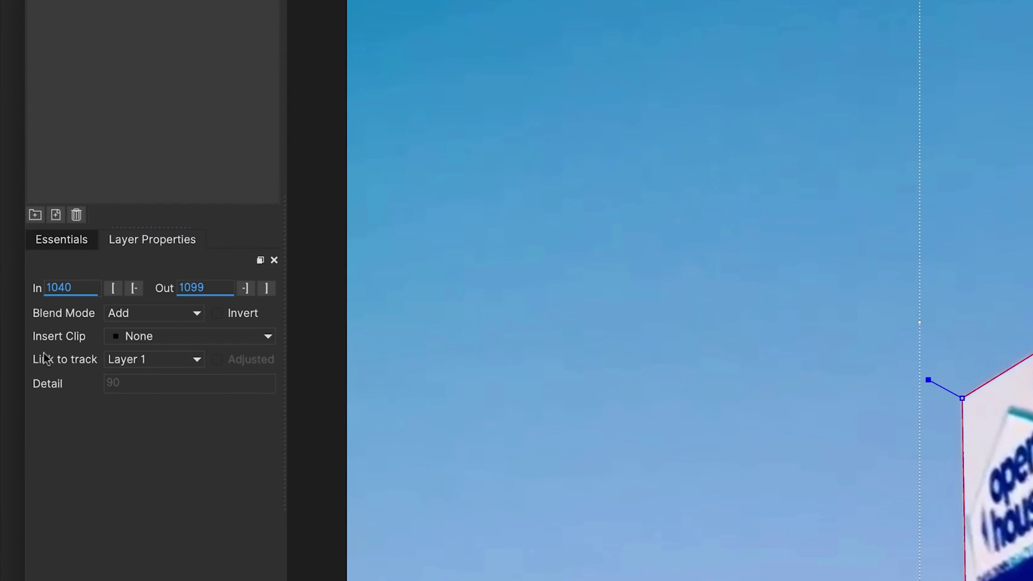
left_click(169, 338)
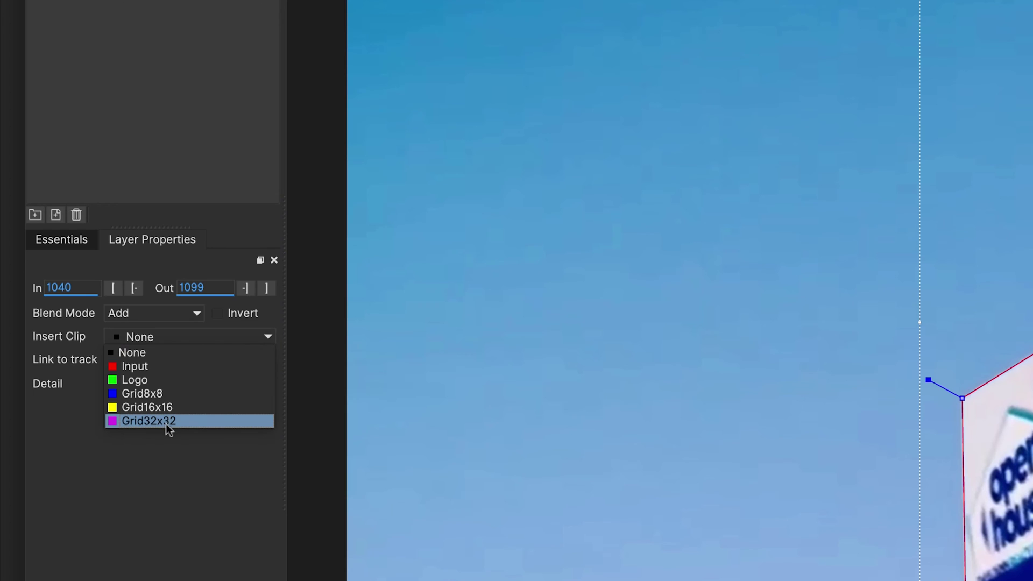
left_click(143, 423)
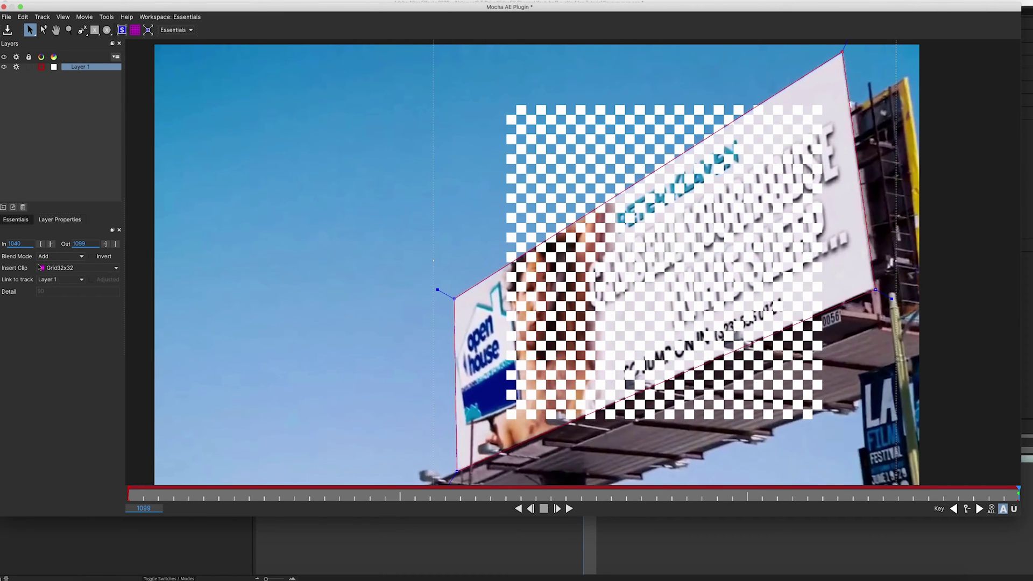
- Show the tracking surface and the perspective grid, and fit the surface's four corners to the billboard's corners
left_click(14, 221)
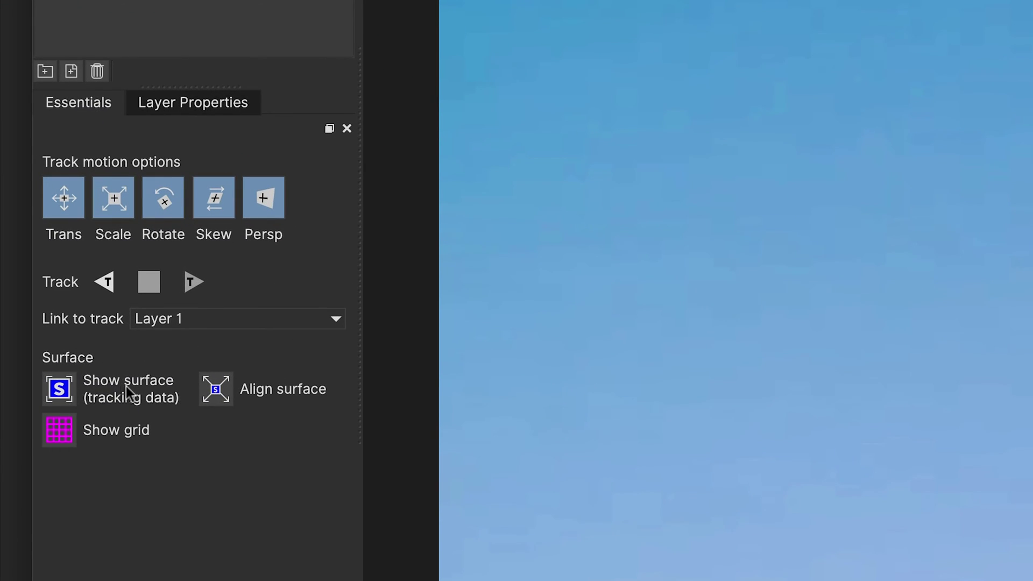
left_click(59, 388)
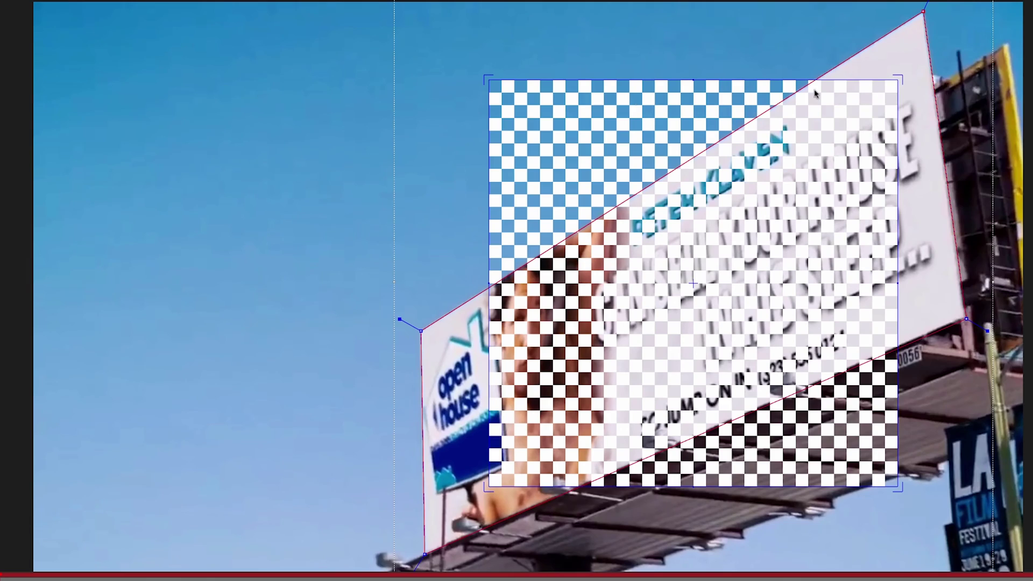
left_click_drag(486, 80, 420, 330)
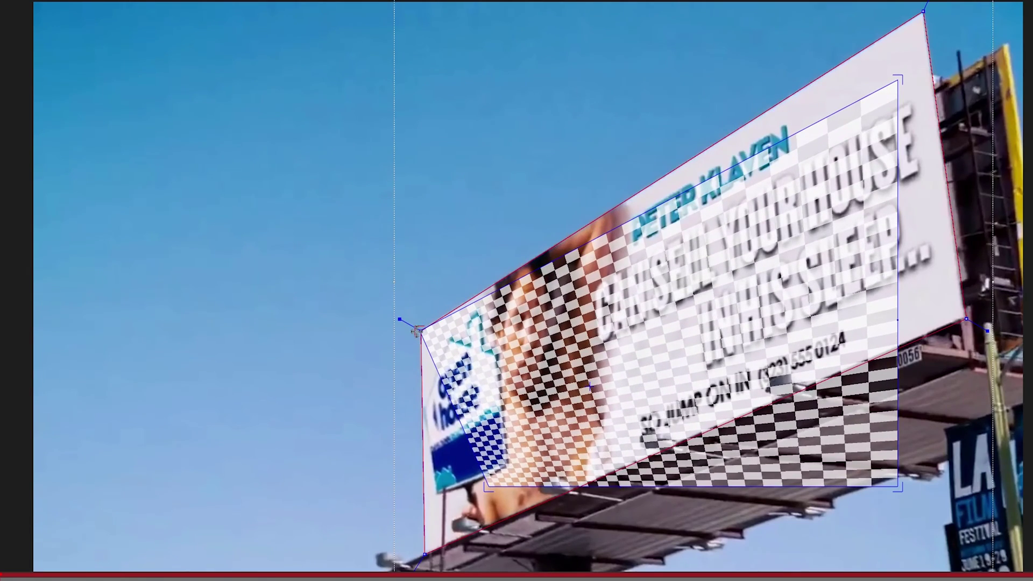
left_click_drag(898, 80, 923, 10)
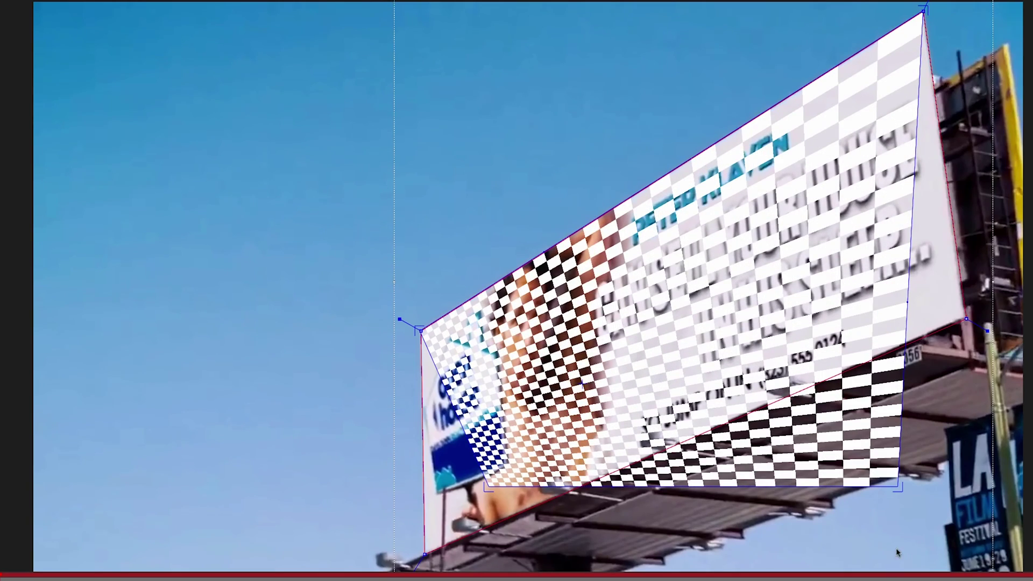
left_click_drag(899, 487, 967, 322)
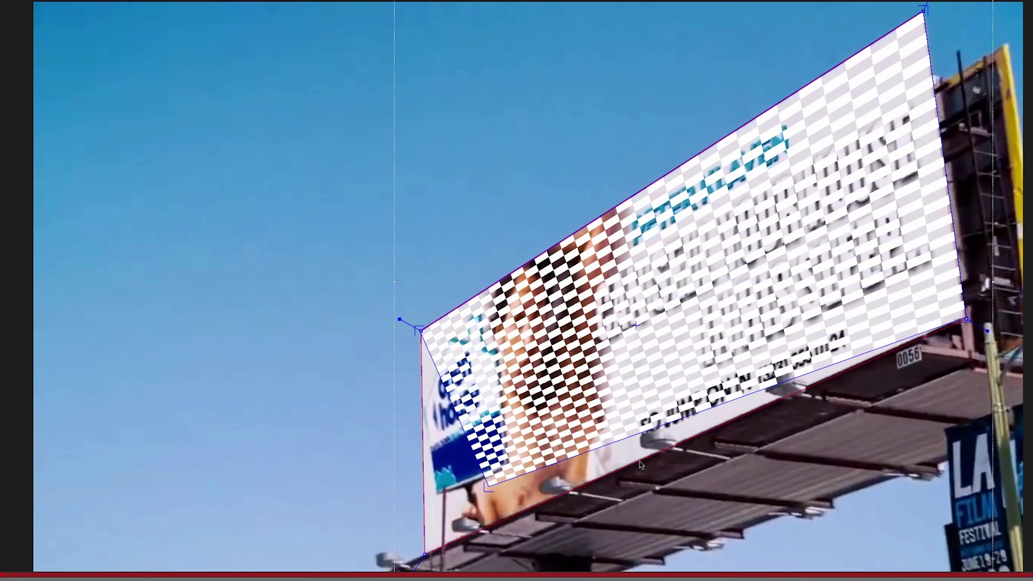
left_click_drag(483, 487, 422, 552)
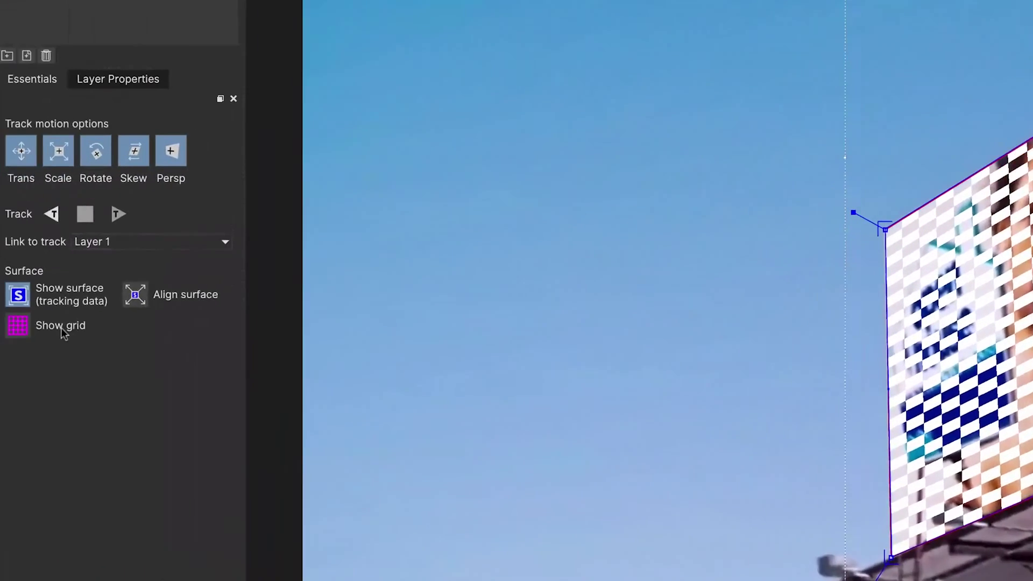
left_click(46, 315)
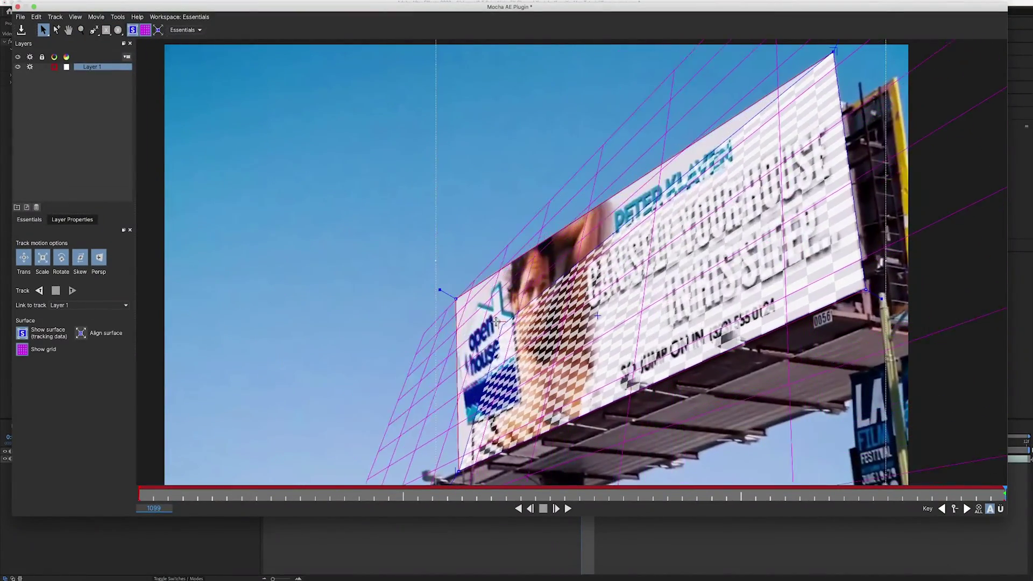
left_click_drag(455, 297, 367, 283)
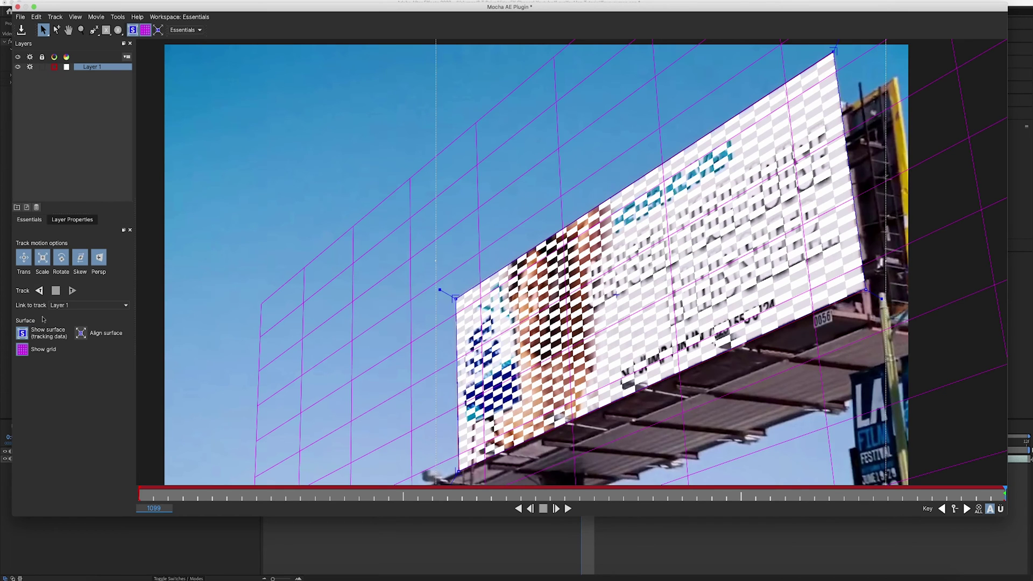
- Track Layer 1 backward through the clip, then save the Mocha project and return to After Effects
left_click(39, 290)
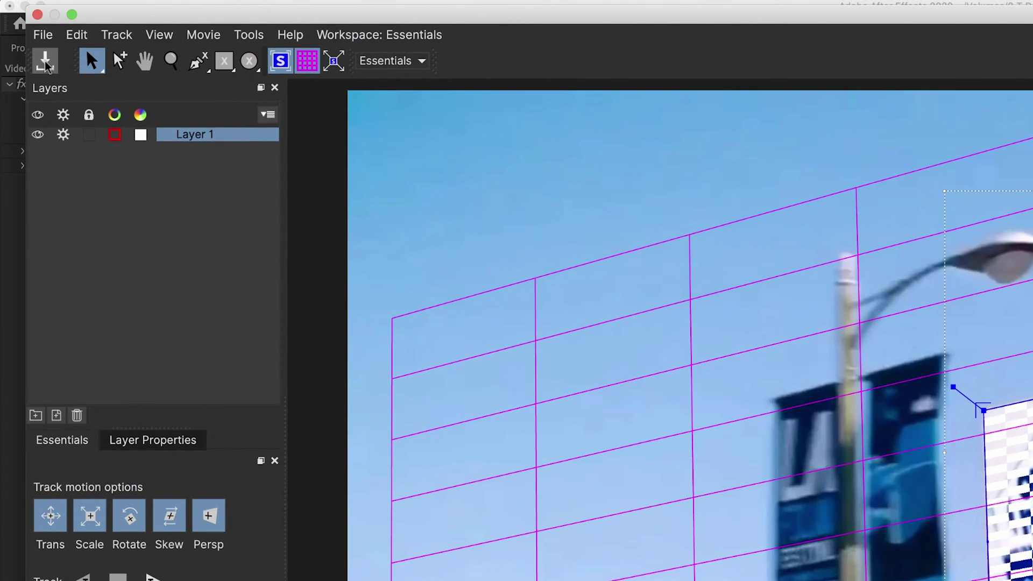
left_click(38, 15)
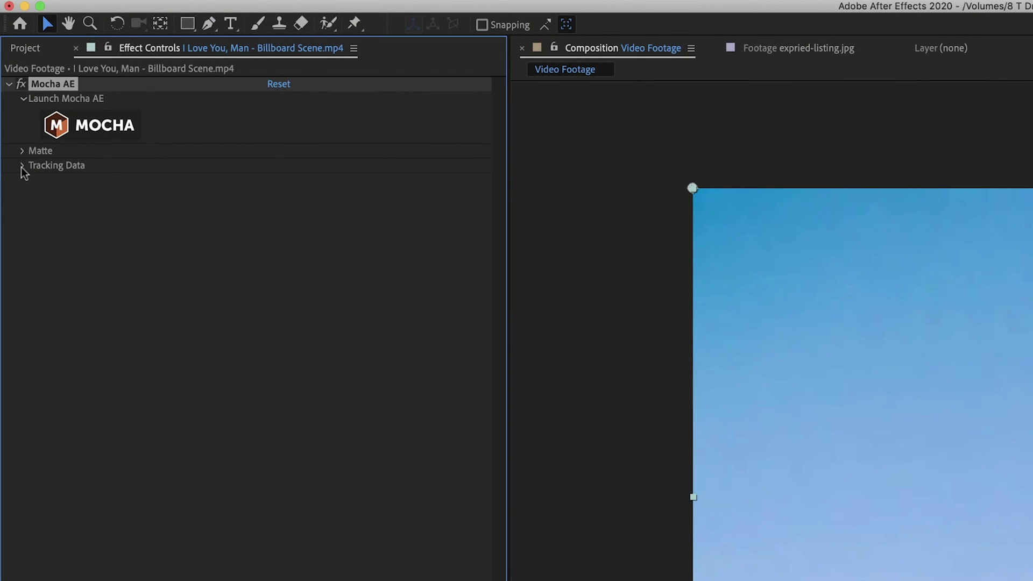
- Create track data in the Mocha AE effect from Layer 1's tracked surface
left_click(22, 165)
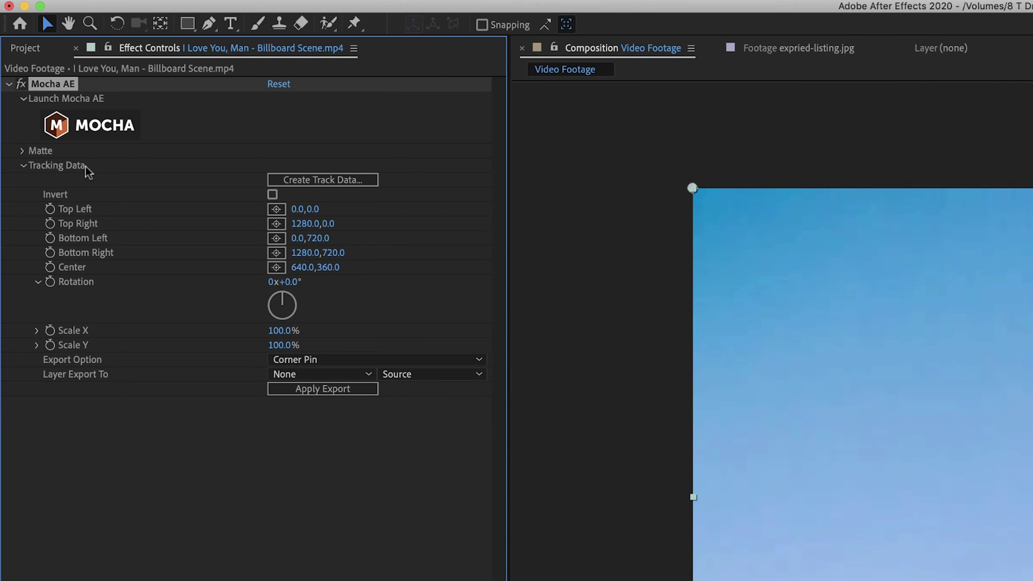
left_click(355, 181)
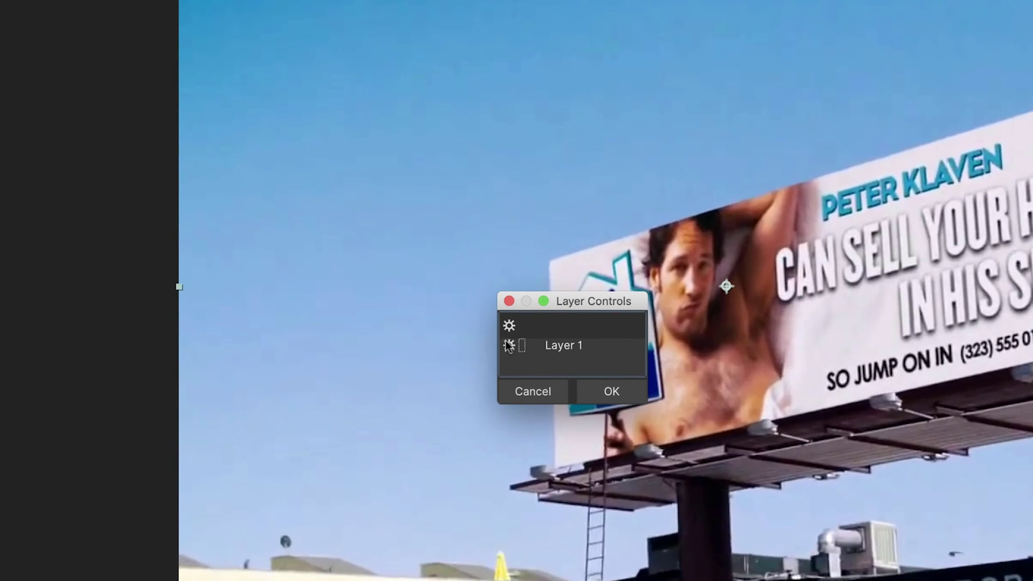
left_click(565, 345)
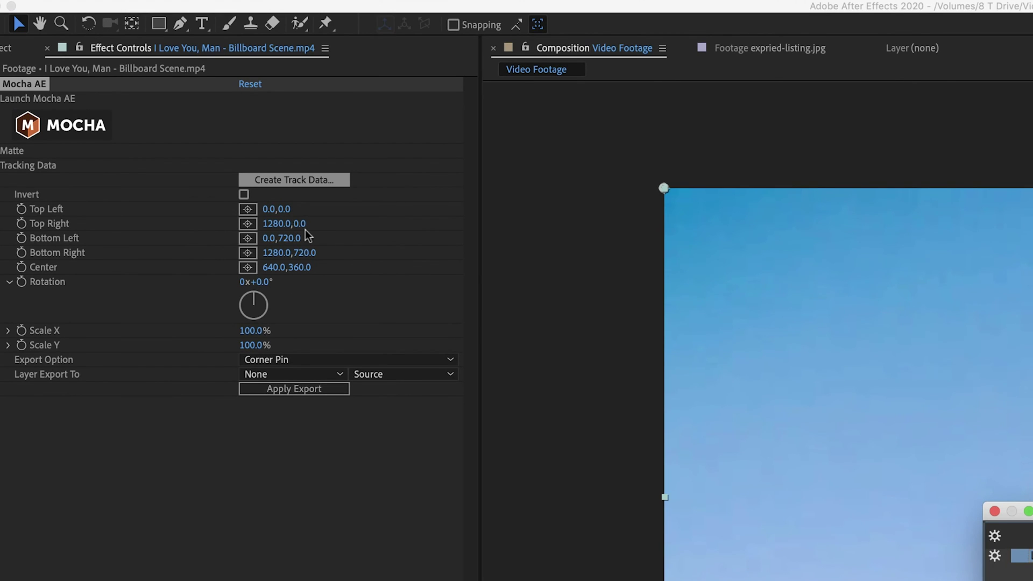
key("Return")
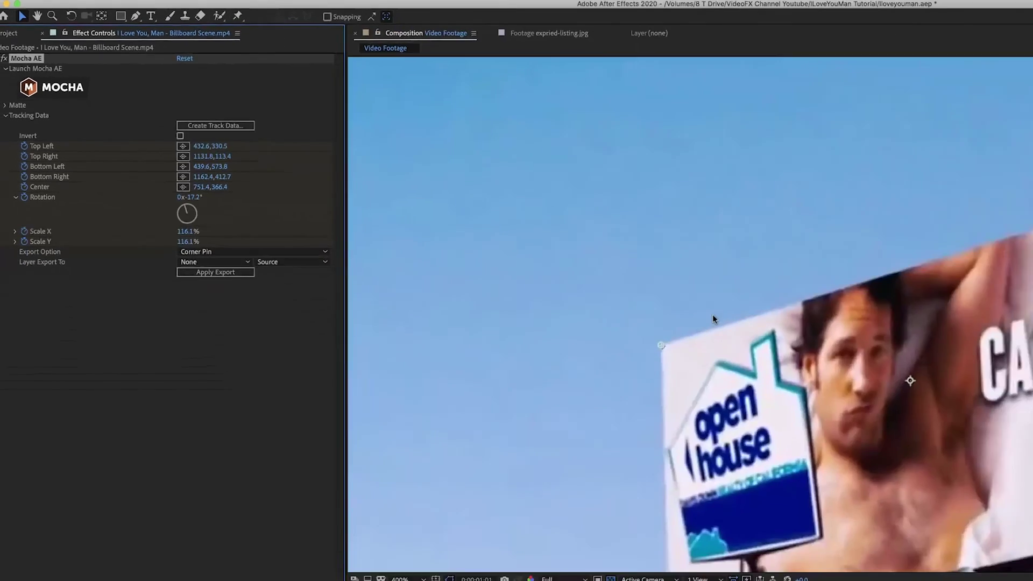
- Examine how closely the tracked corner points sit on the billboard's corners, including at an earlier frame around 0:00:00:20
scroll(713, 314, "up", 2)
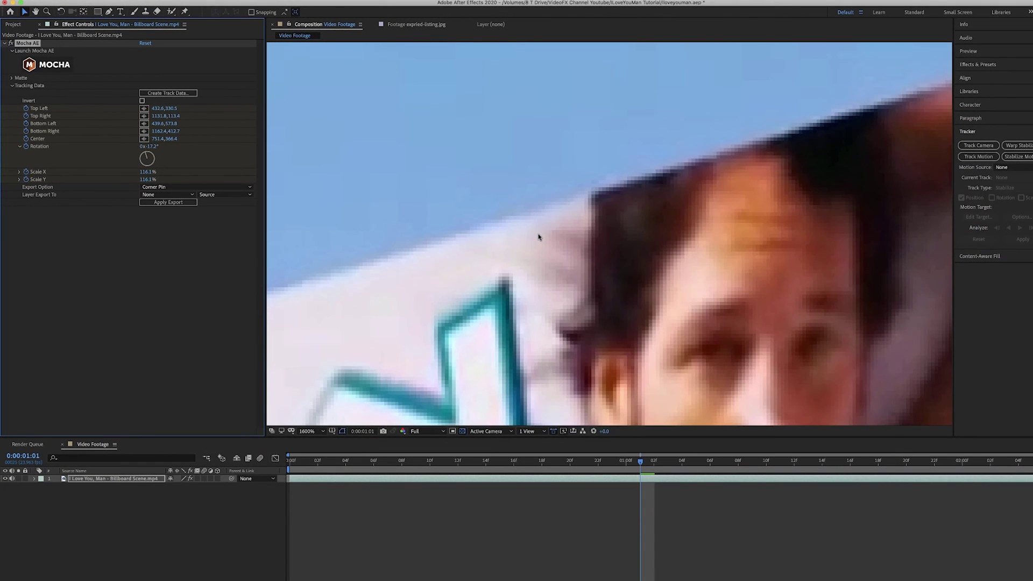
key("space")
left_click_drag(521, 238, 595, 108)
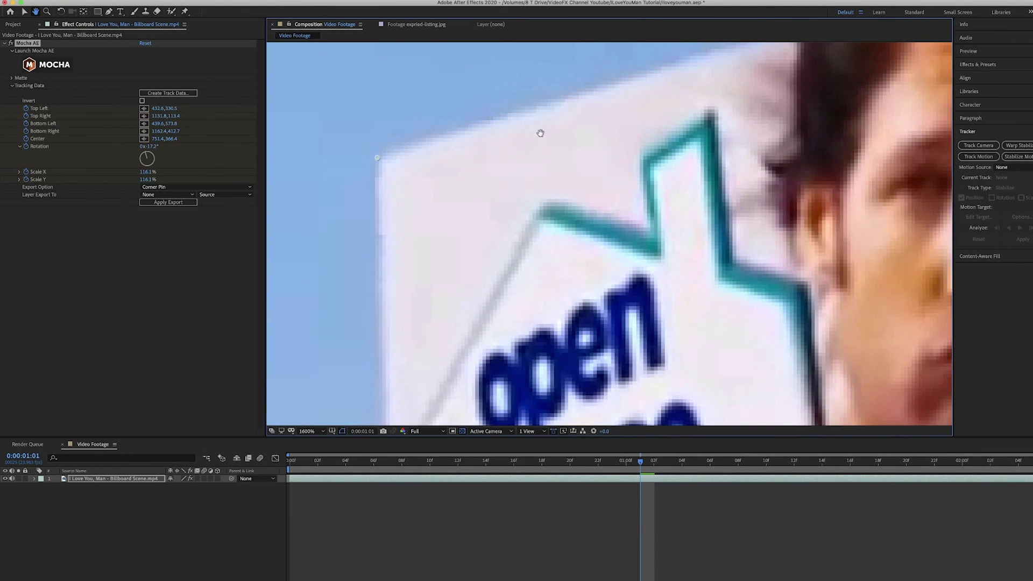
scroll(431, 161, "down", 1)
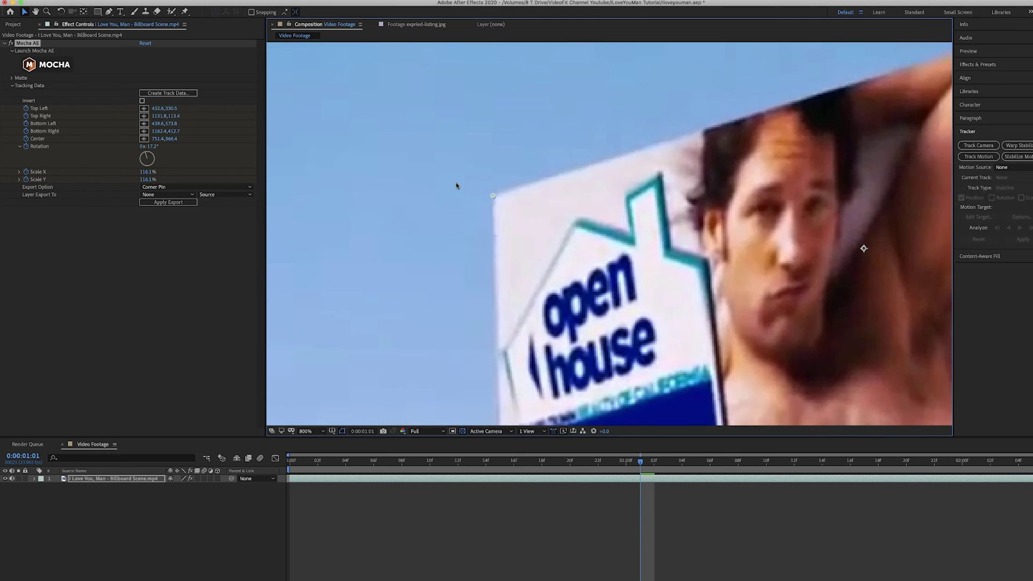
key("space")
left_click_drag(577, 228, 546, 220)
scroll(507, 184, "down", 2)
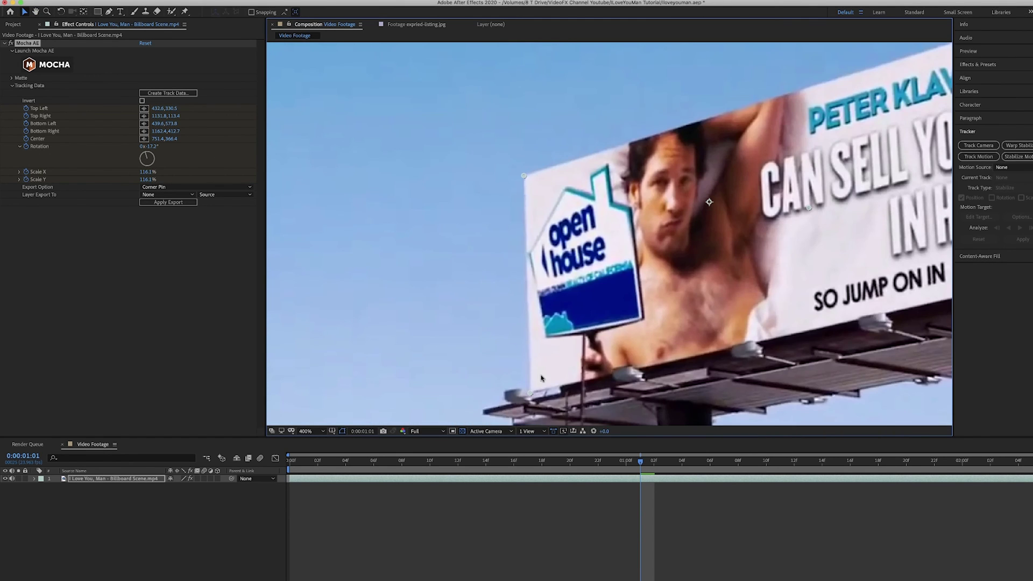
scroll(690, 258, "right", 5)
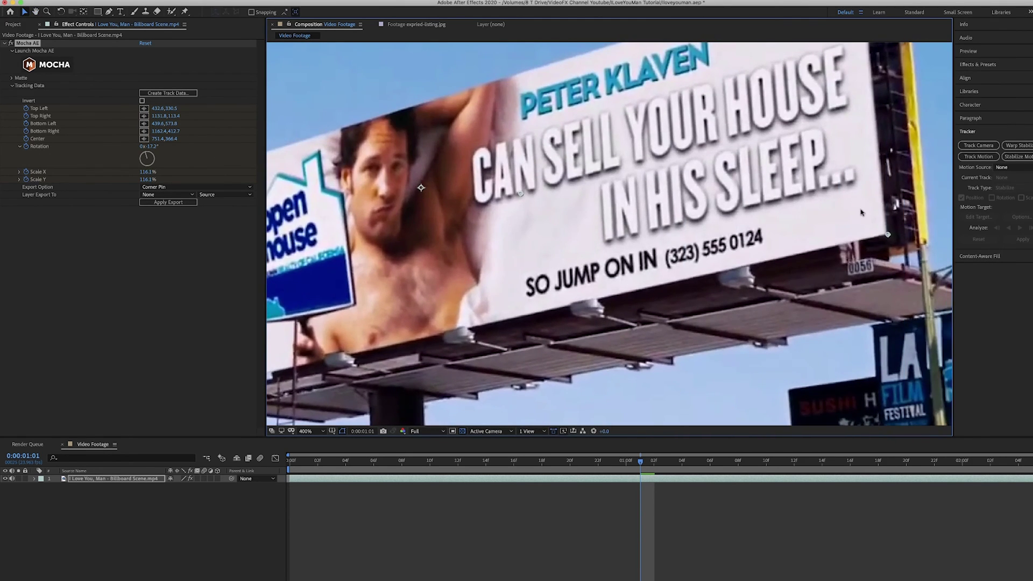
scroll(828, 149, "up", 2)
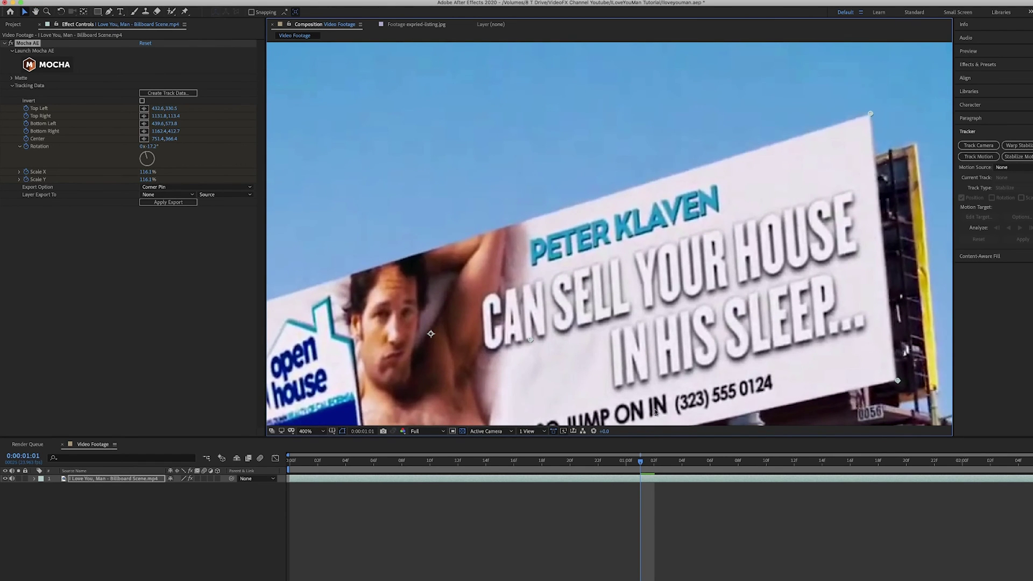
left_click_drag(641, 466, 570, 462)
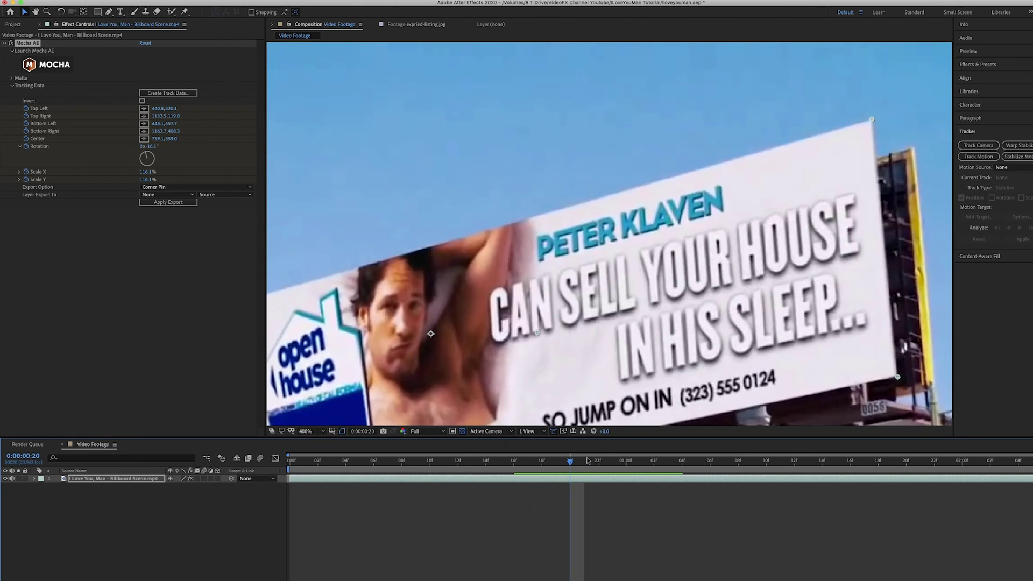
scroll(629, 232, "down", 2)
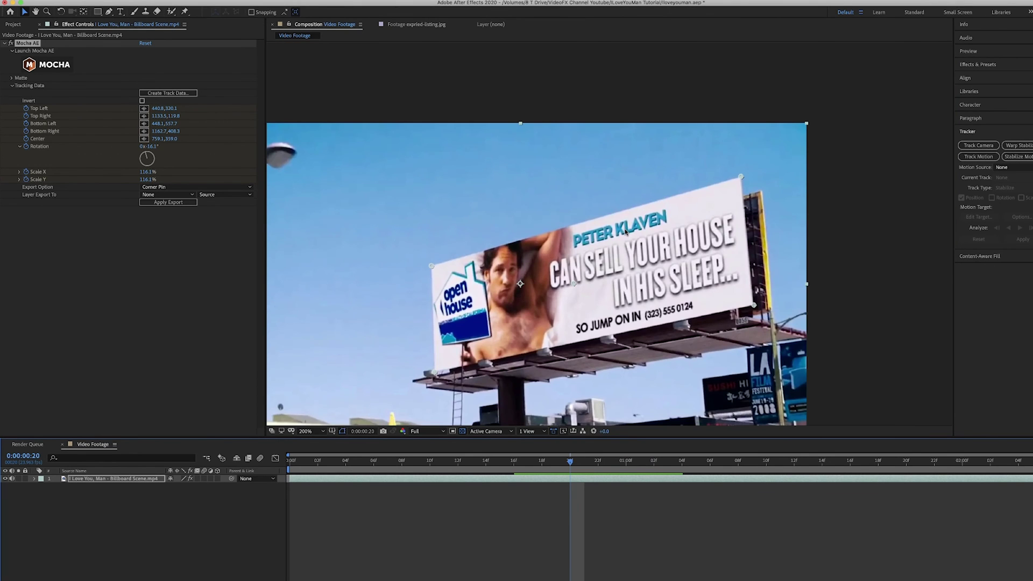
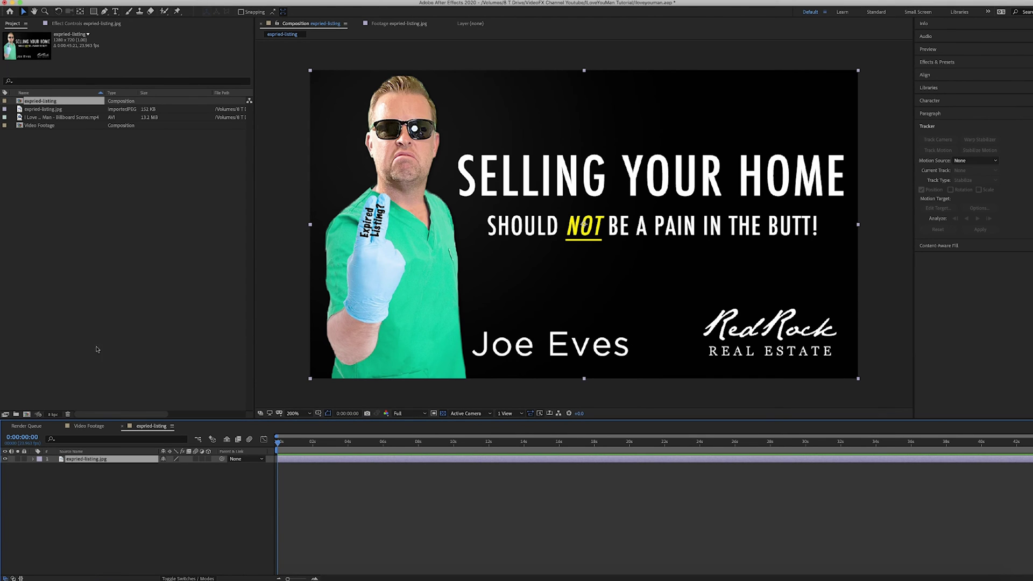
- Add the expried-listing composition above the movie clip in Video Footage, starting at the first frame, and hide it
left_click(97, 427)
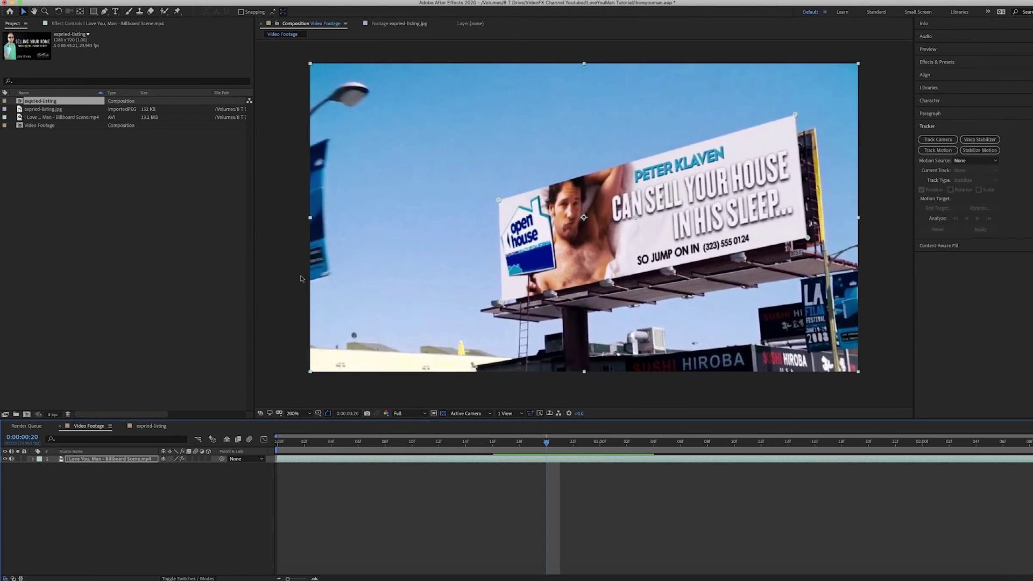
left_click_drag(24, 102, 312, 460)
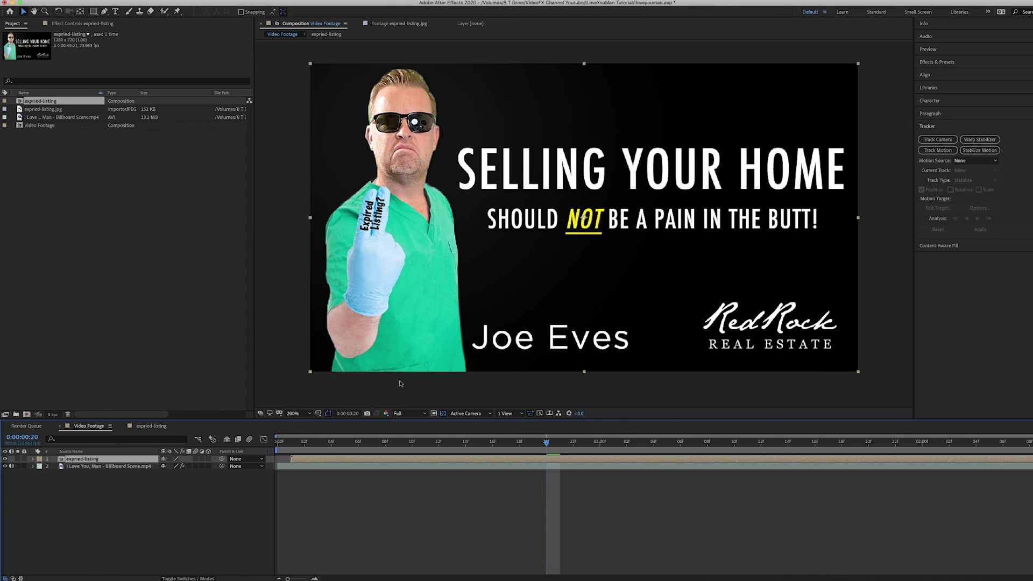
left_click_drag(308, 458, 295, 458)
left_click(4, 459)
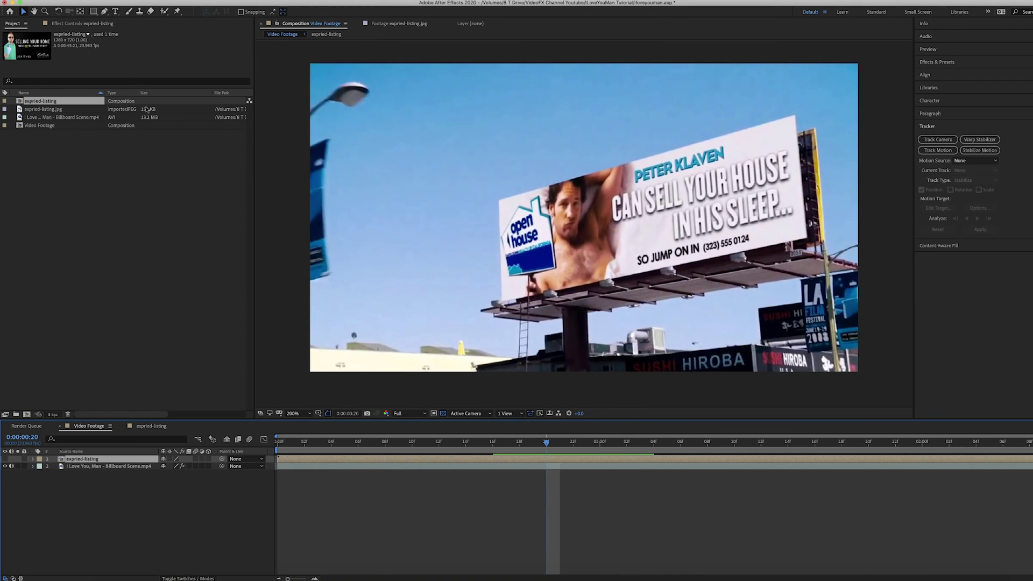
- Set the export option of the billboard clip's Mocha AE effect to Corner Pin (Support Motion Blur)
left_click(88, 25)
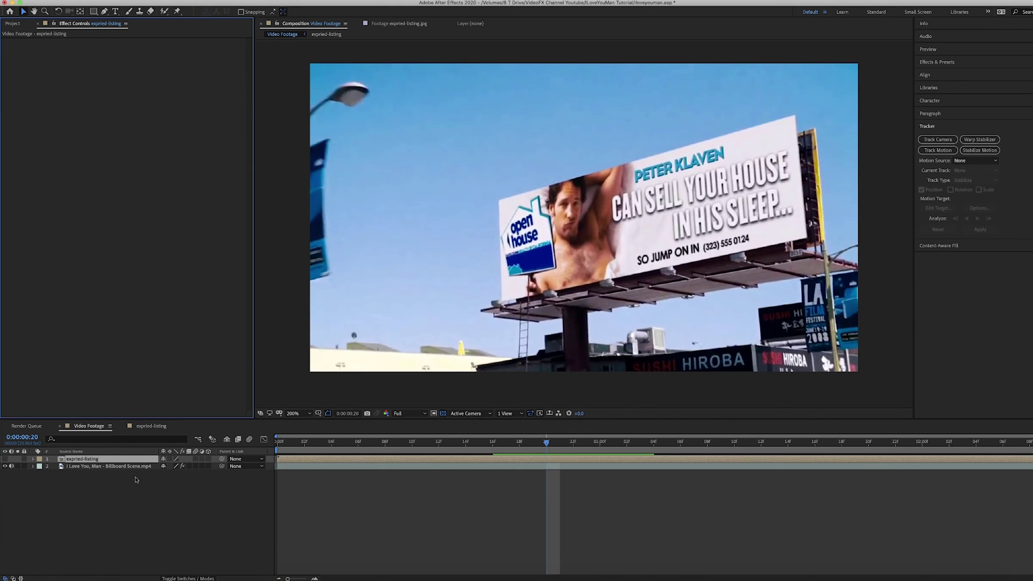
left_click(427, 468)
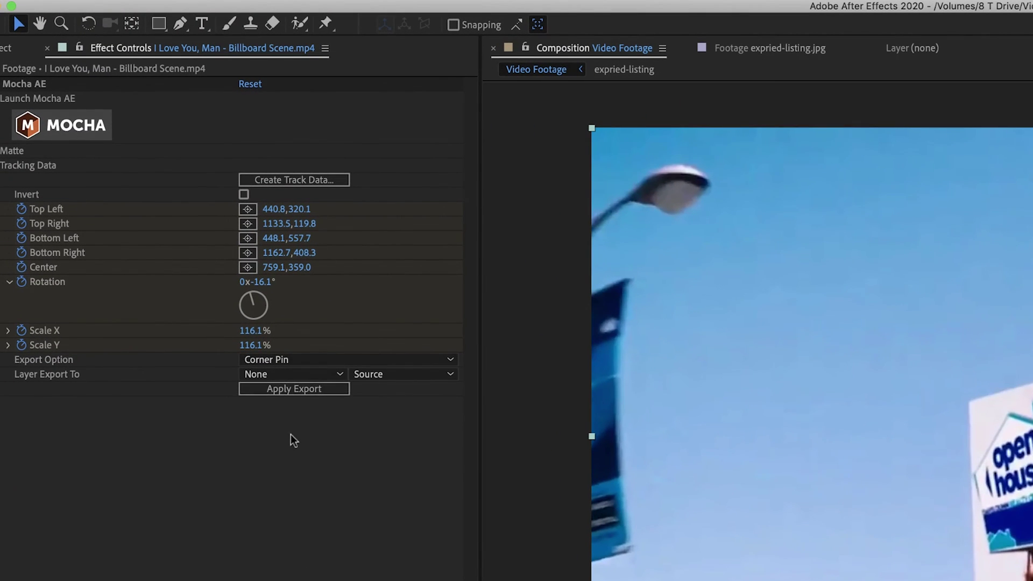
left_click(327, 363)
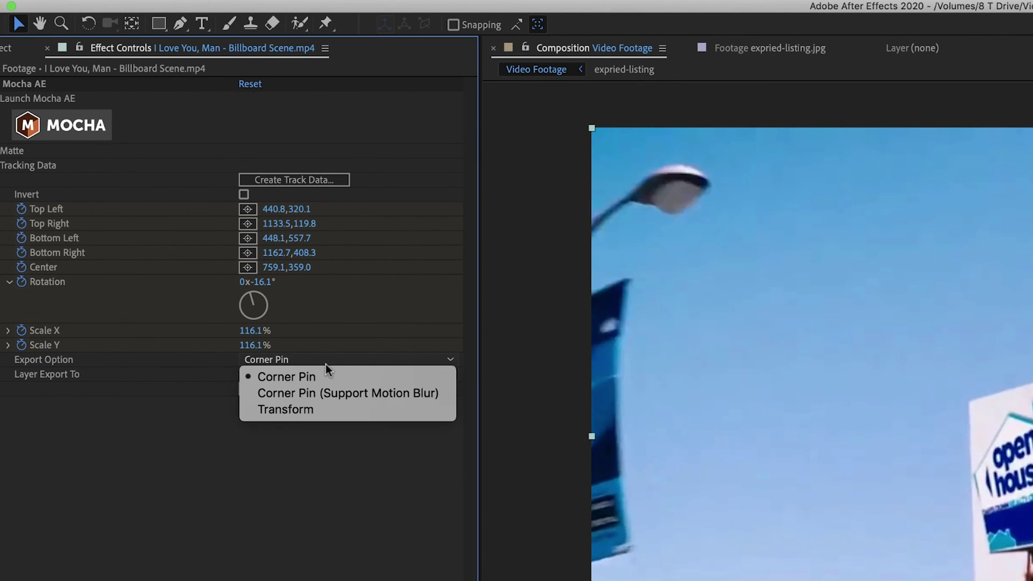
left_click(288, 394)
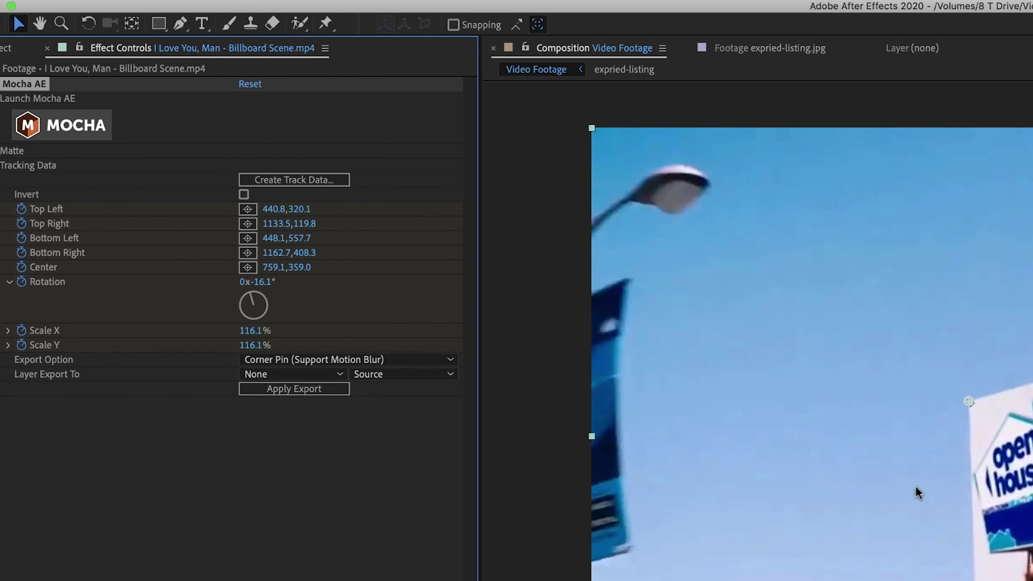
- Make the expried-listing layer visible and apply the Mocha AE tracking export to it
left_click(302, 376)
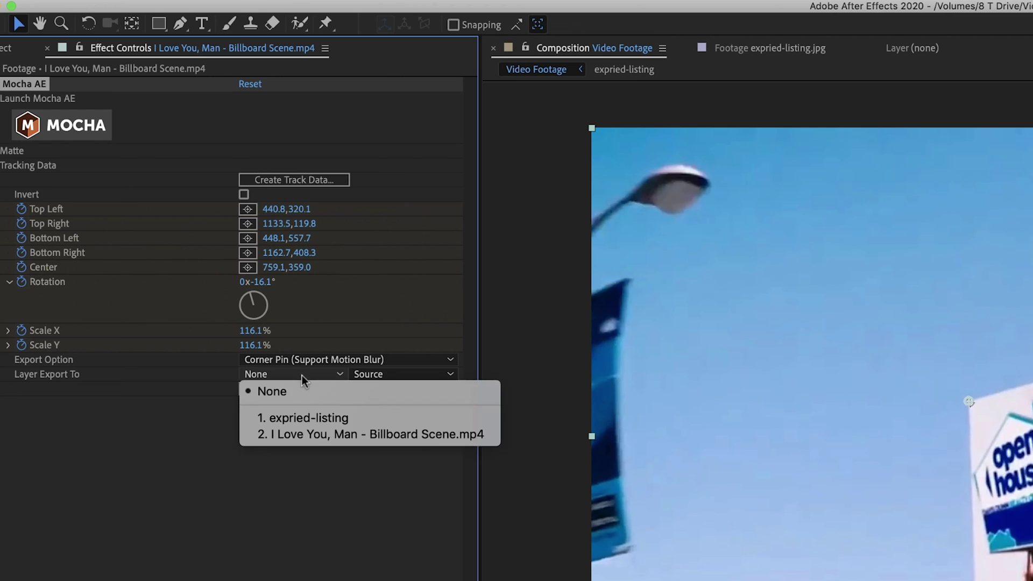
left_click(298, 418)
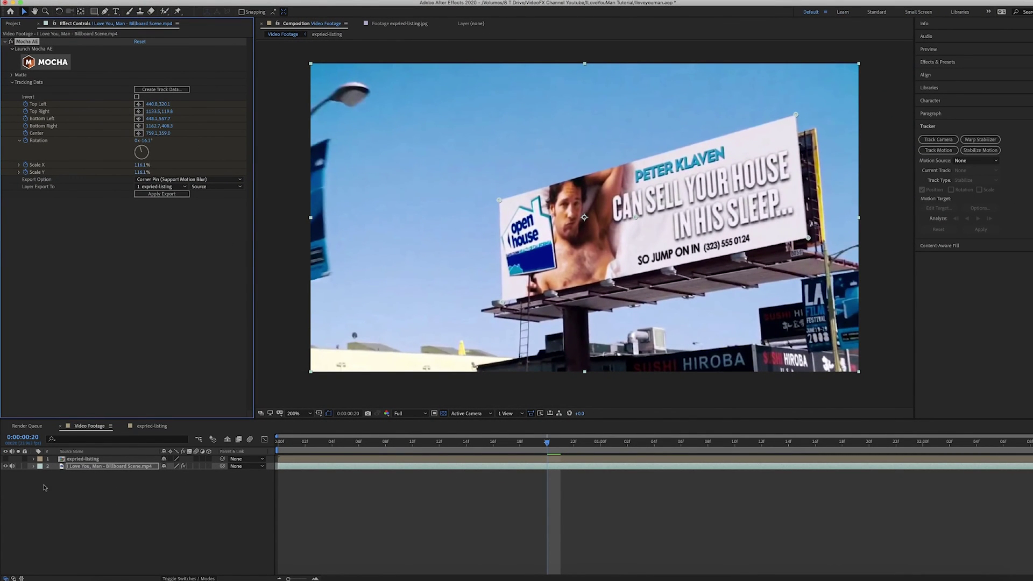
left_click(6, 458)
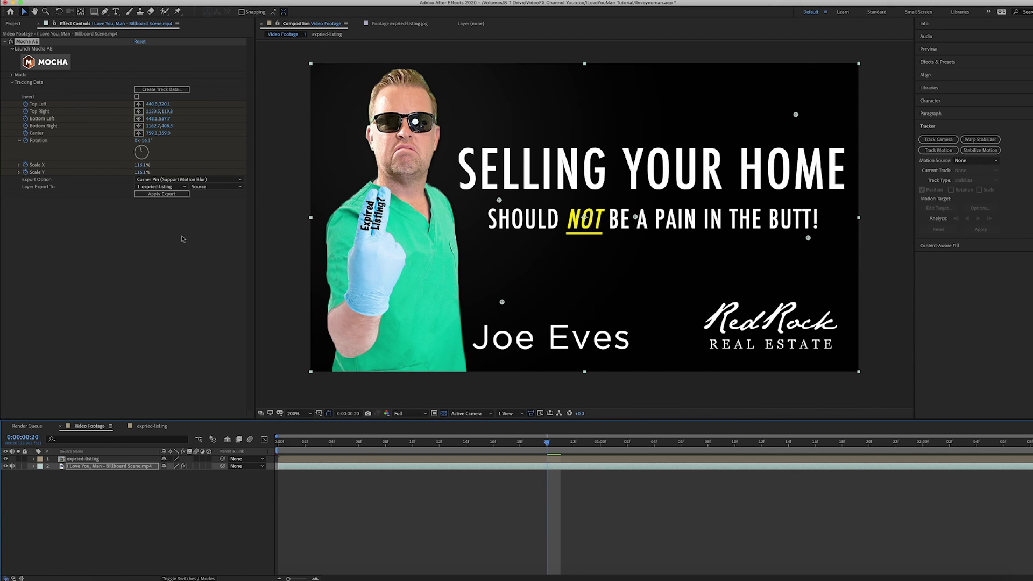
left_click(174, 195)
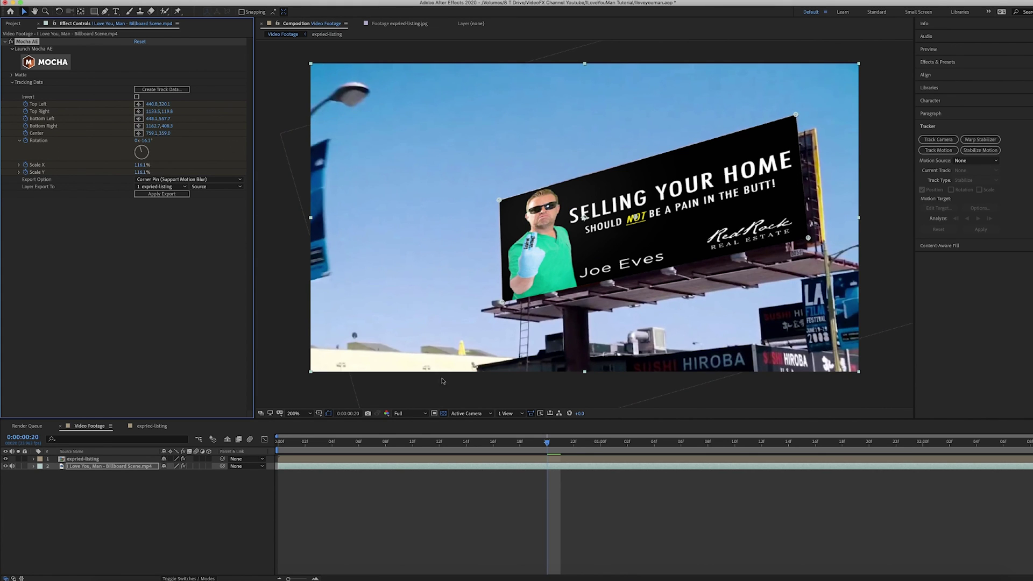
- Play the Video Footage composition from its first frame to check the new artwork on the moving billboard
left_click_drag(549, 446, 278, 444)
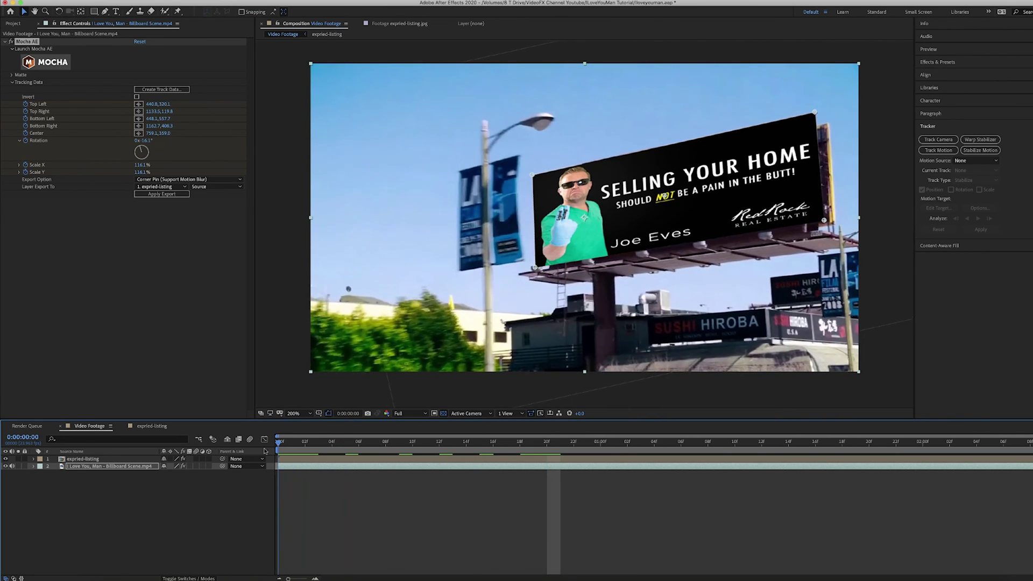
key("space")
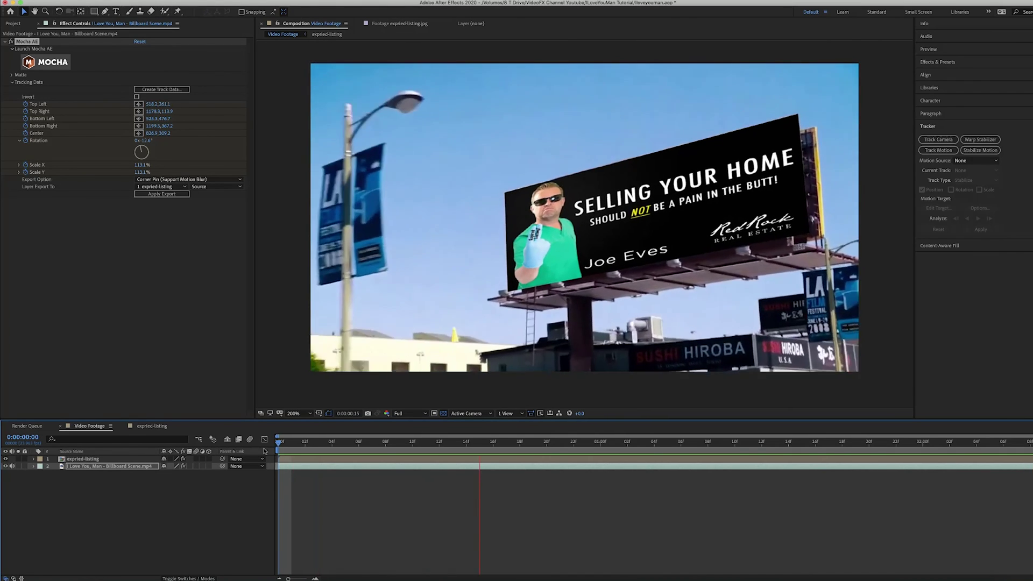
key("space")
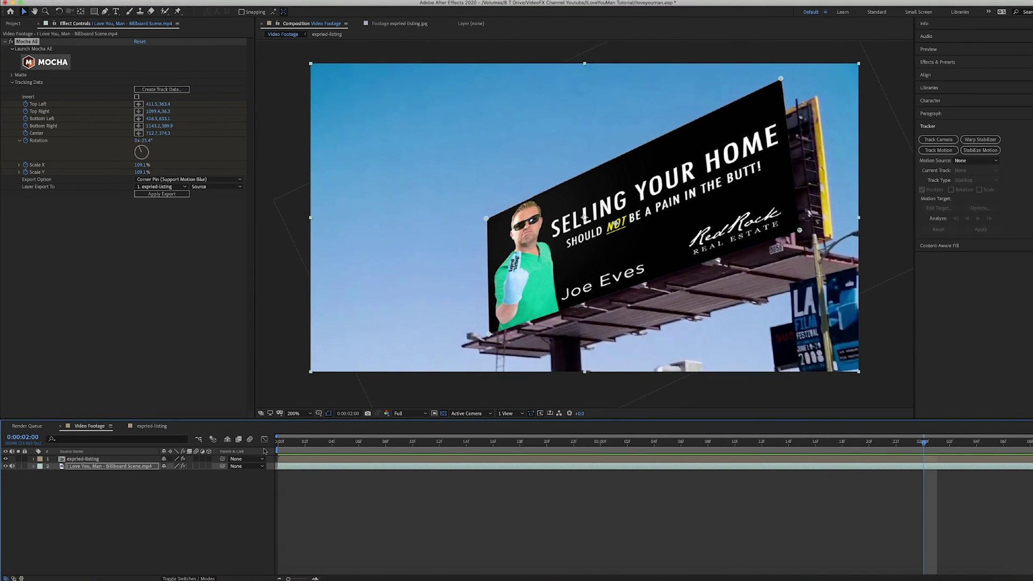